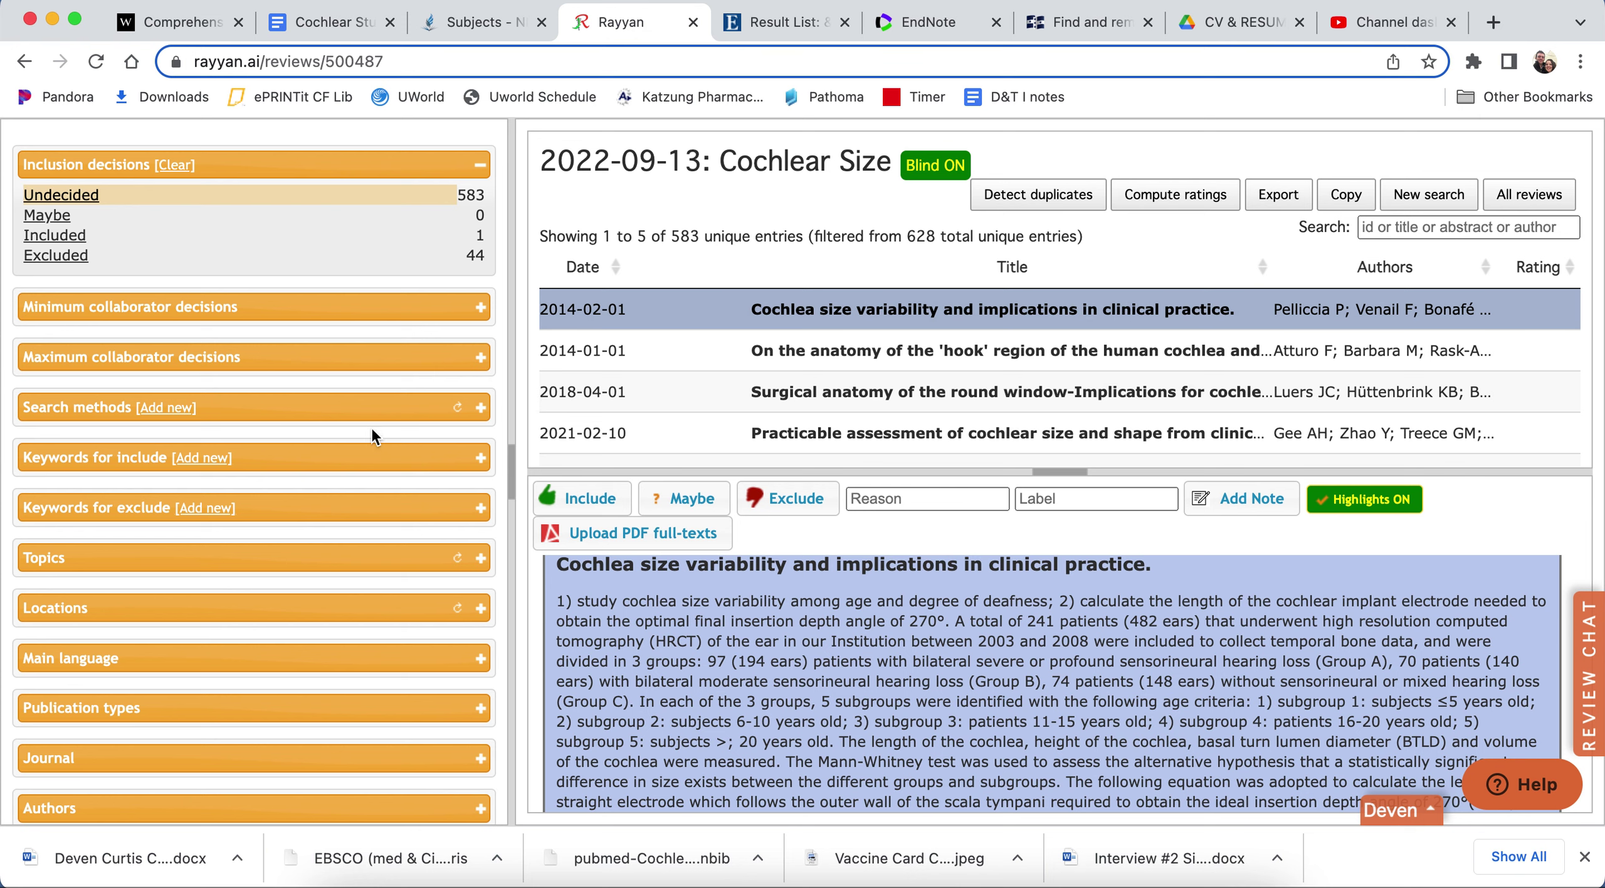
Collapse Inclusion decisions and reopen the 2022-09-13 Cochlear Size review from the reviews list.
click(480, 166)
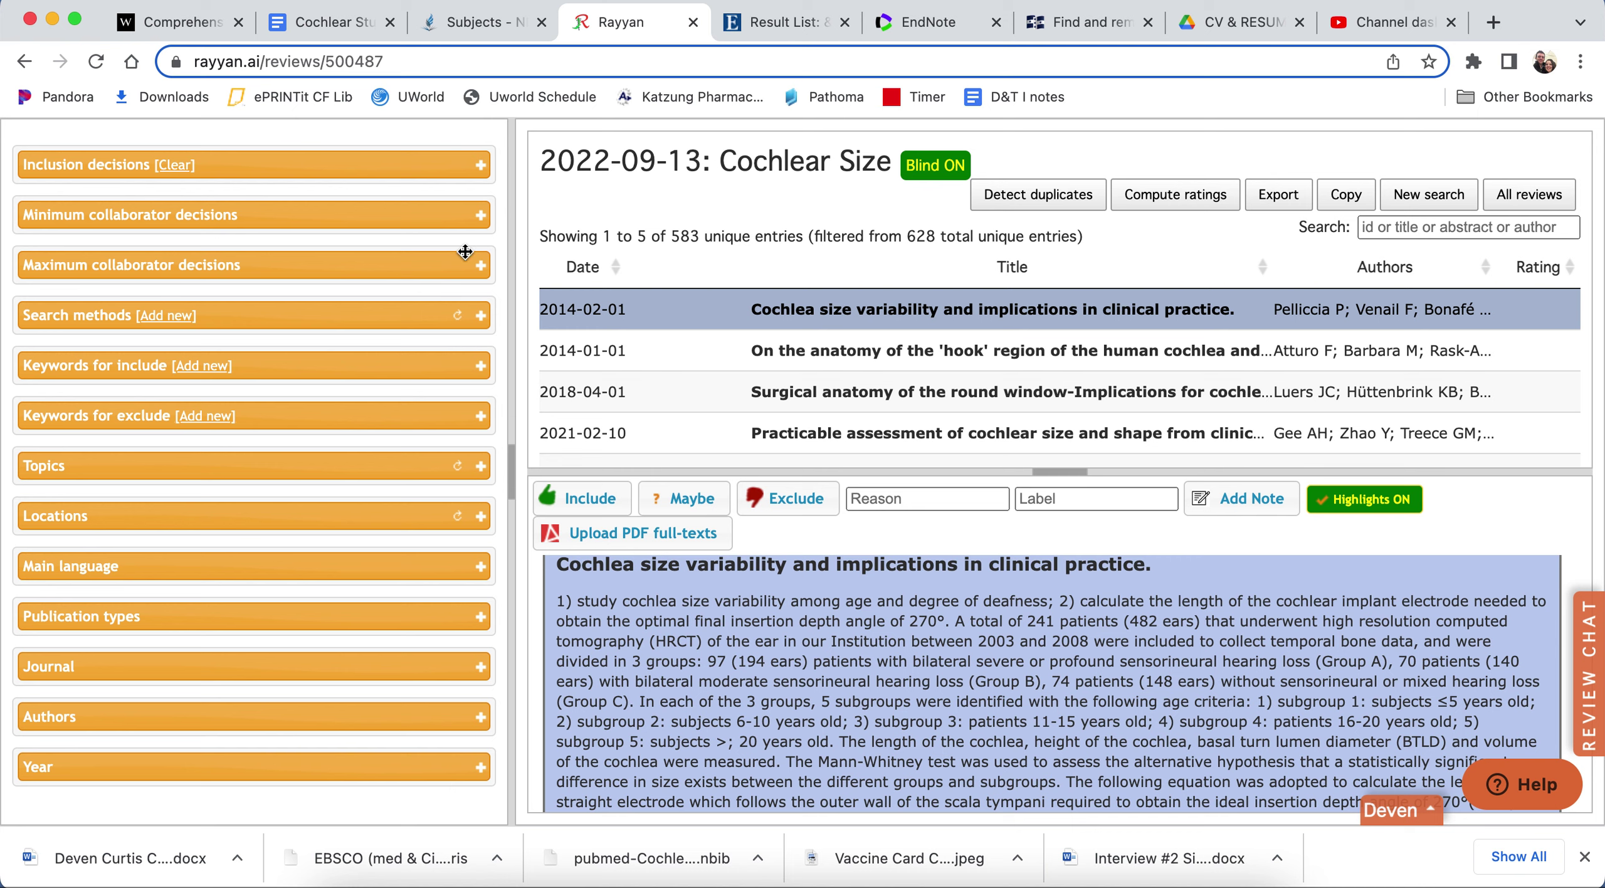
click(25, 62)
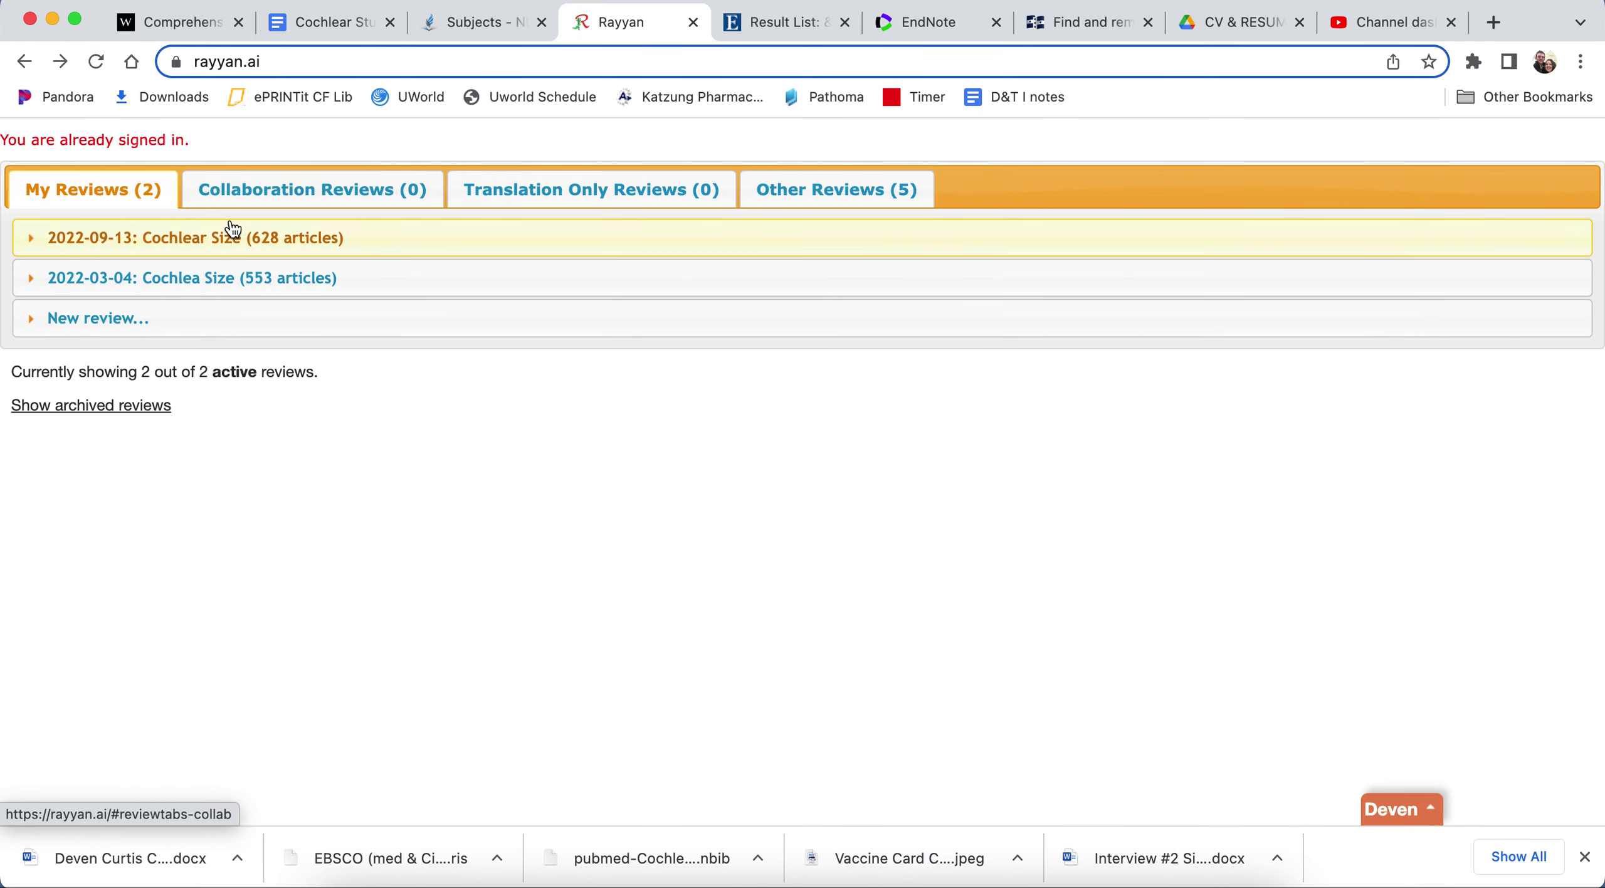
click(299, 239)
click(84, 322)
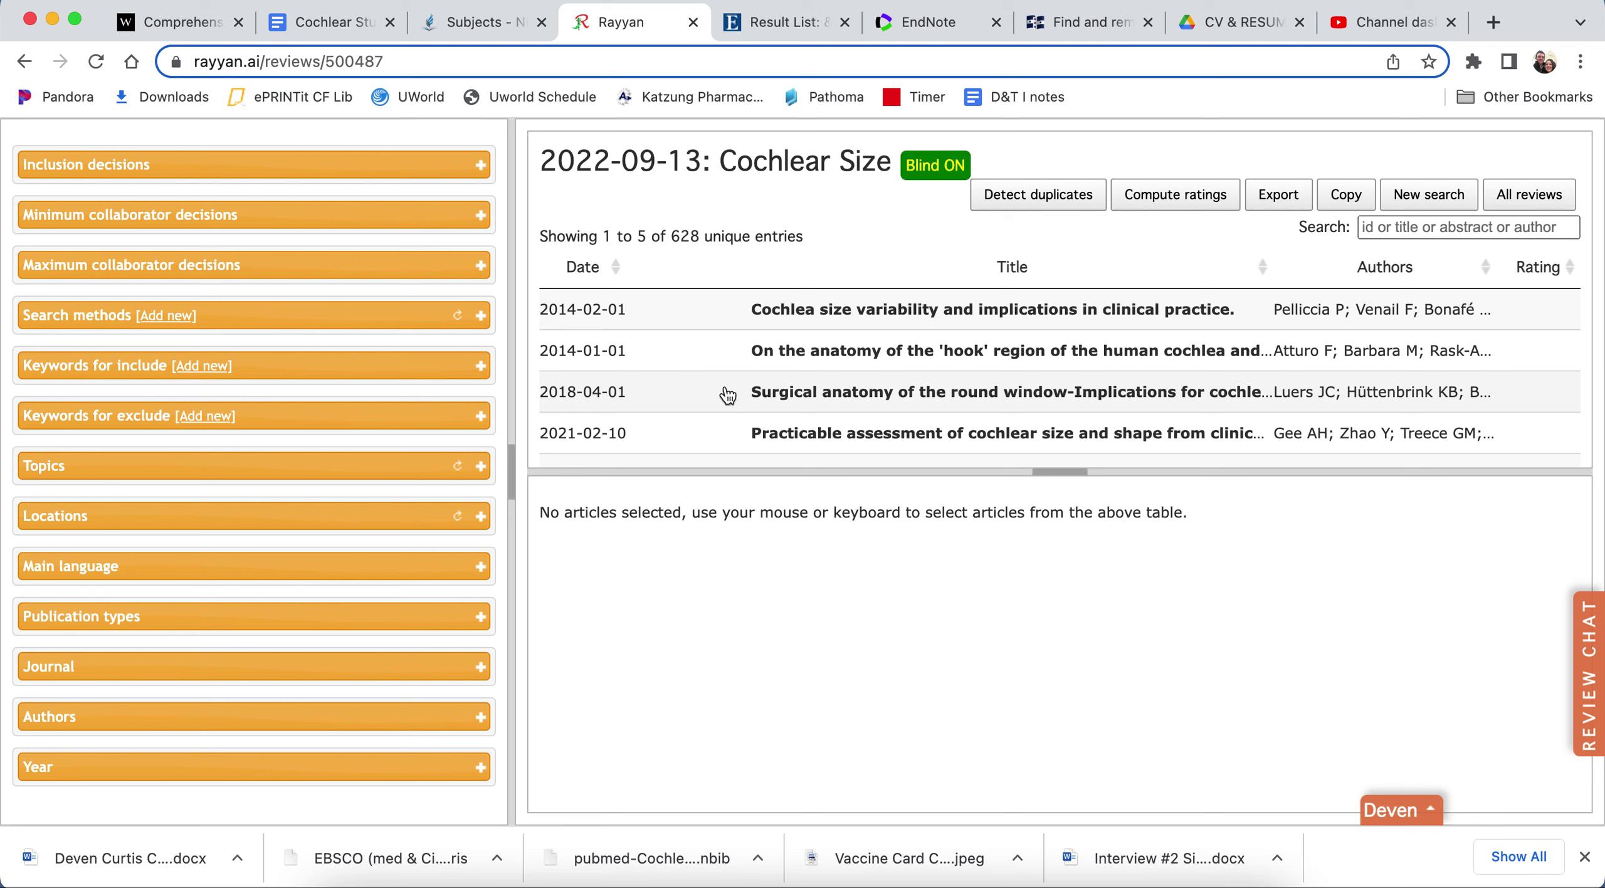
scroll(722, 421, down, 1)
scroll(718, 422, up, 1)
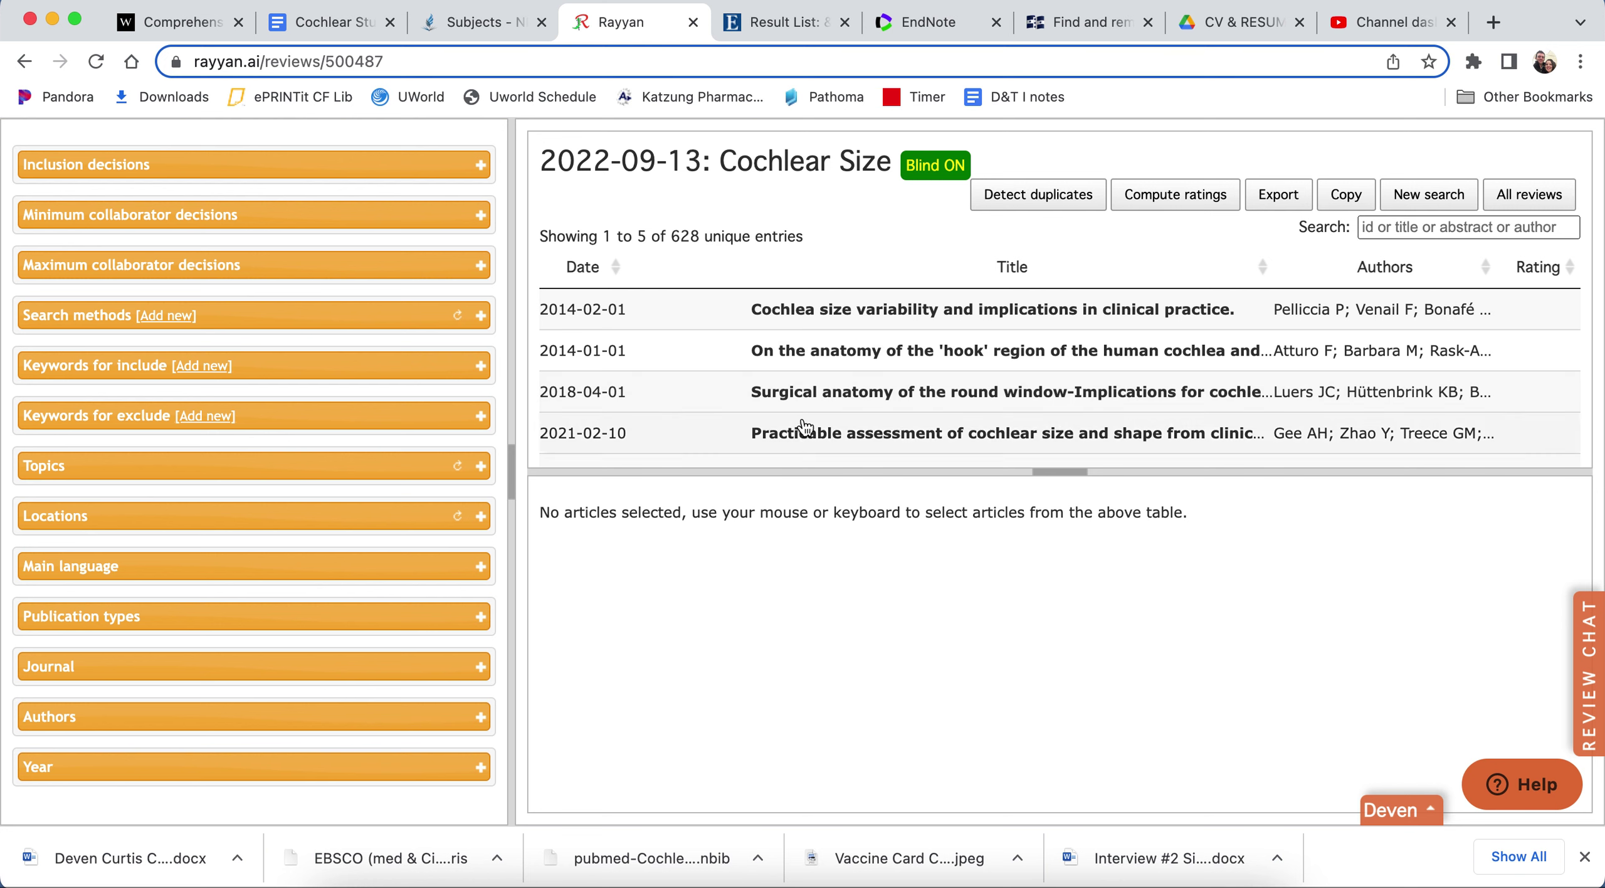
Mark 'Cochlea size variability and implications in clinical practice' Included, after briefly trying Exclude and Maybe.
click(800, 317)
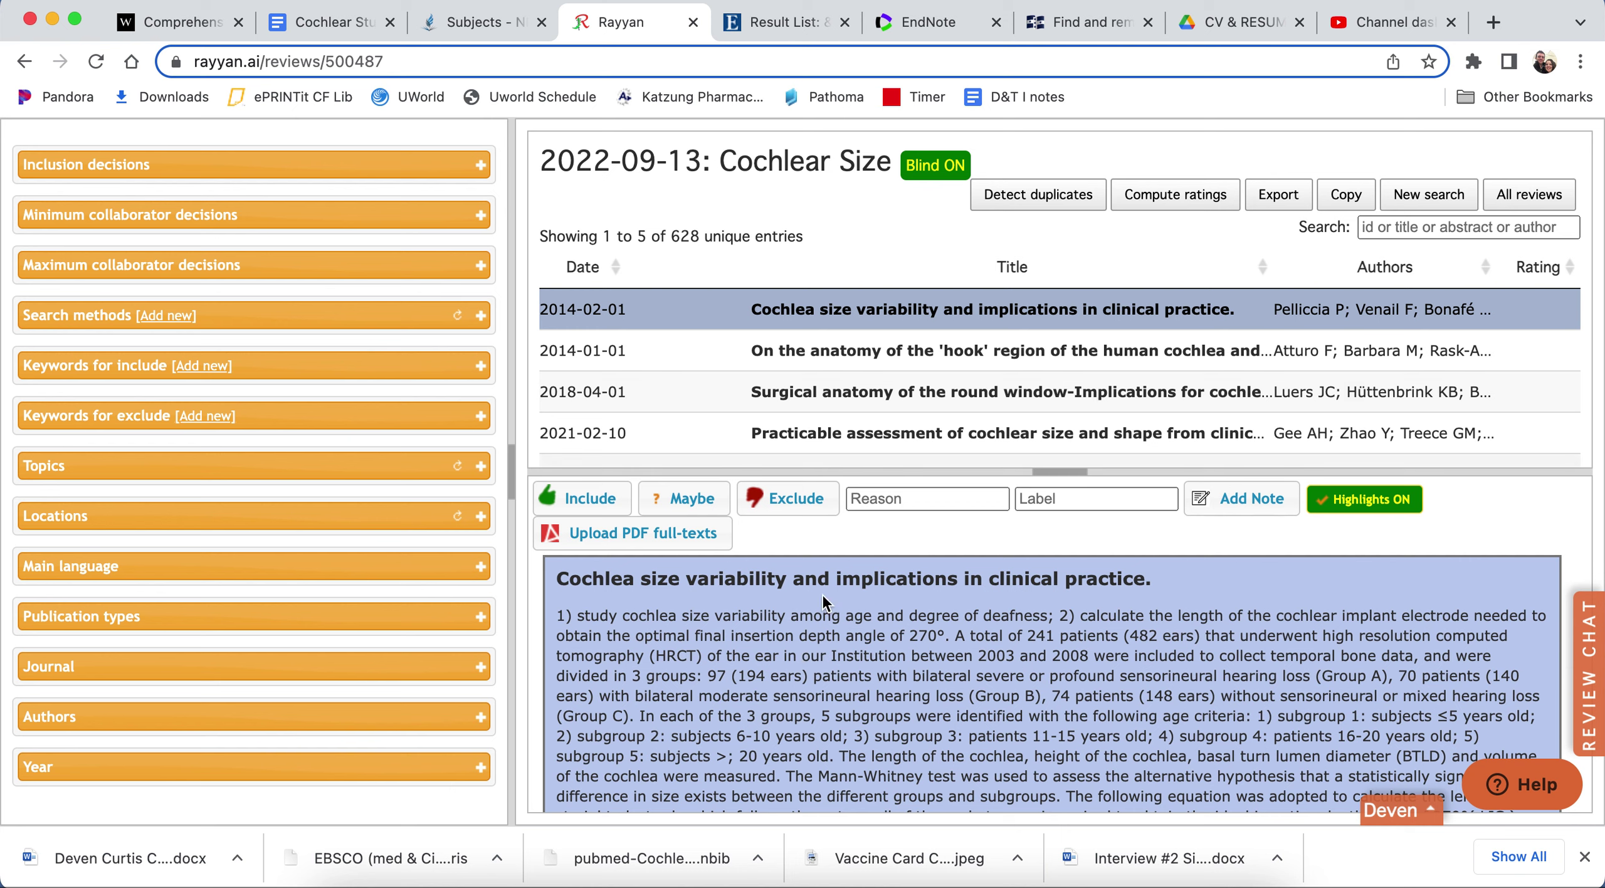
drag(1117, 581, 896, 580)
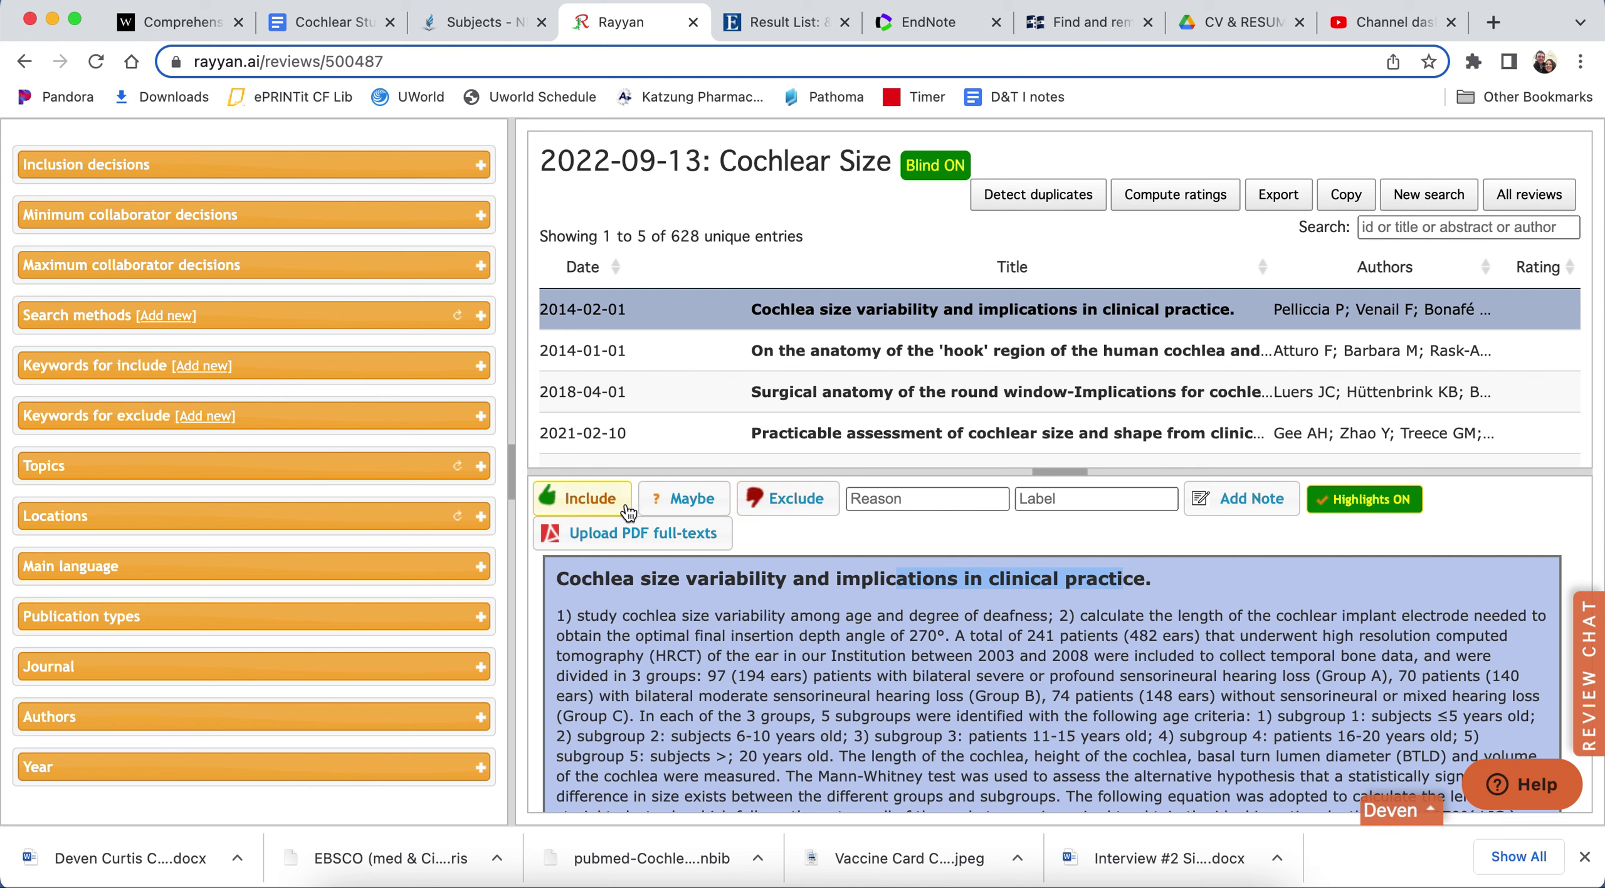
click(599, 502)
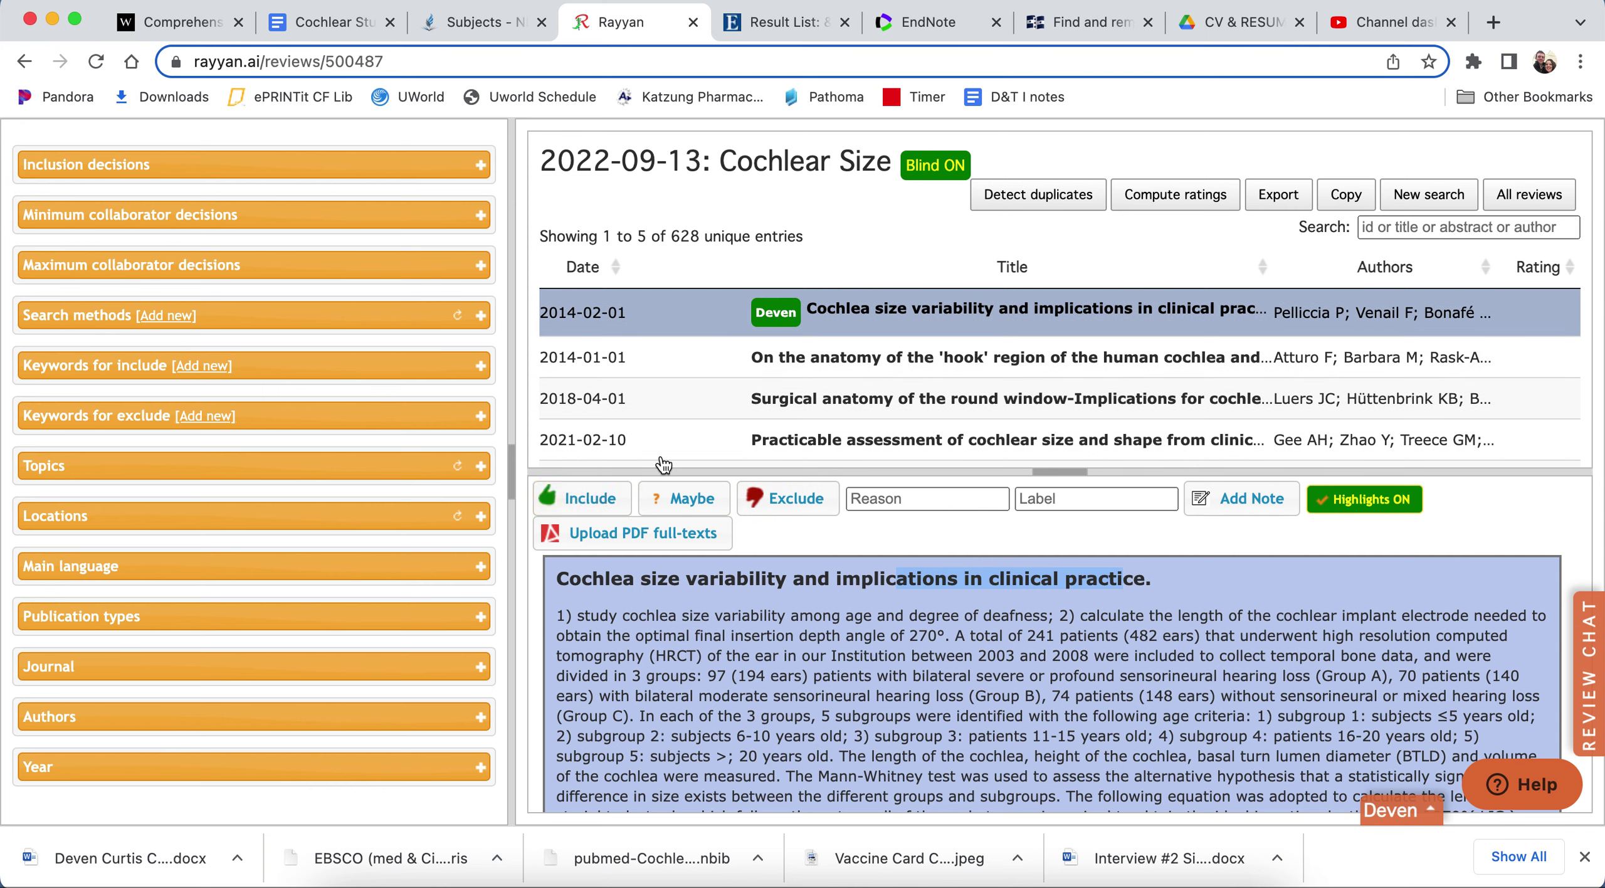
click(793, 508)
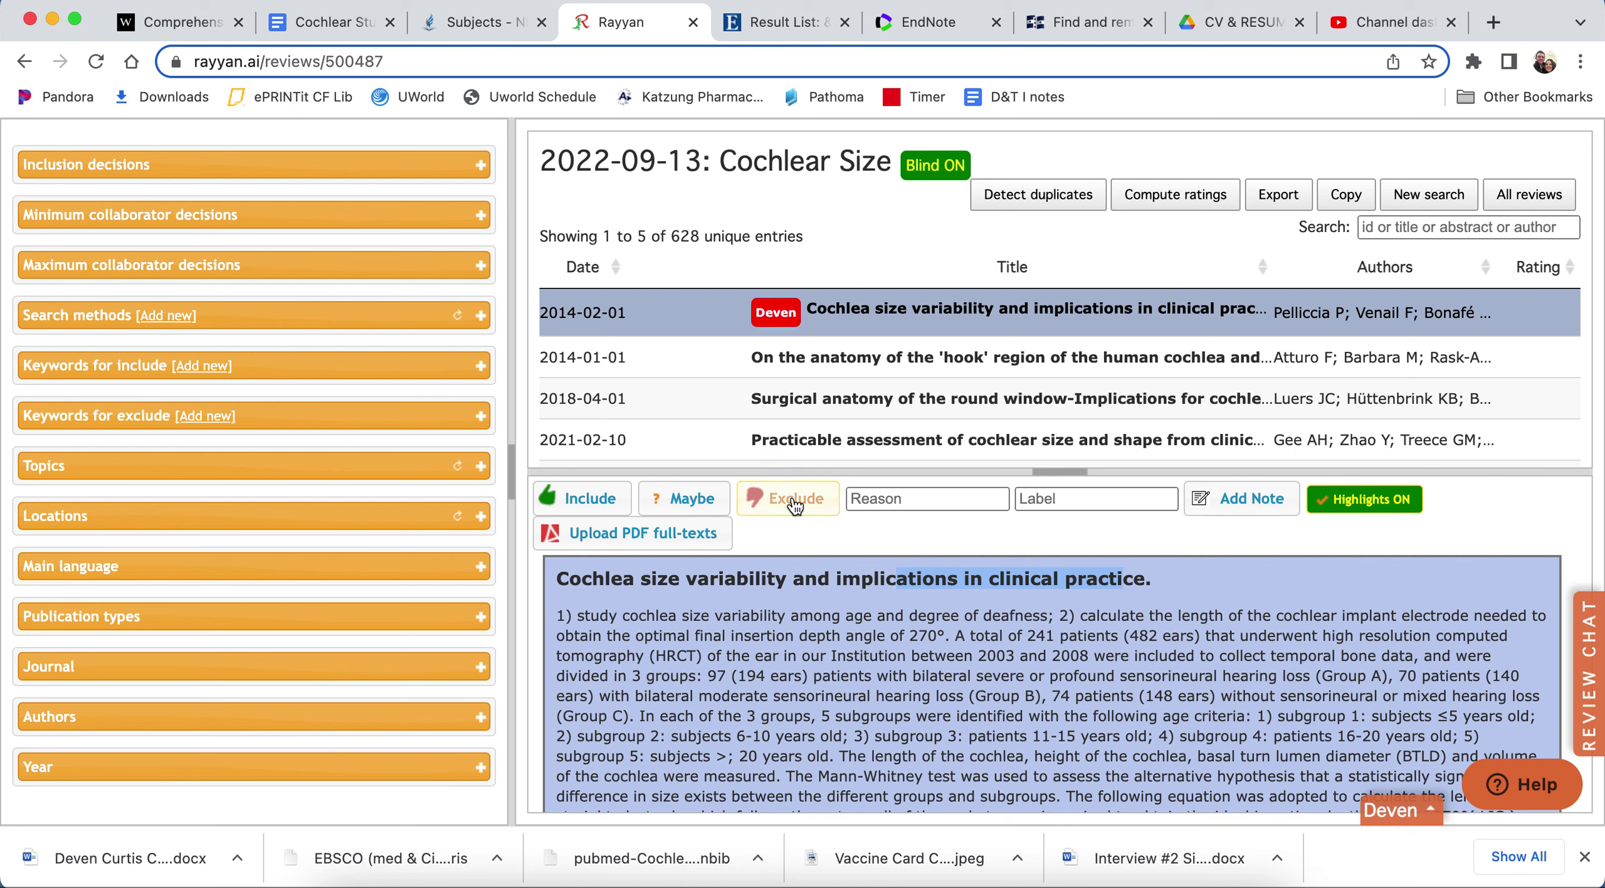
click(601, 498)
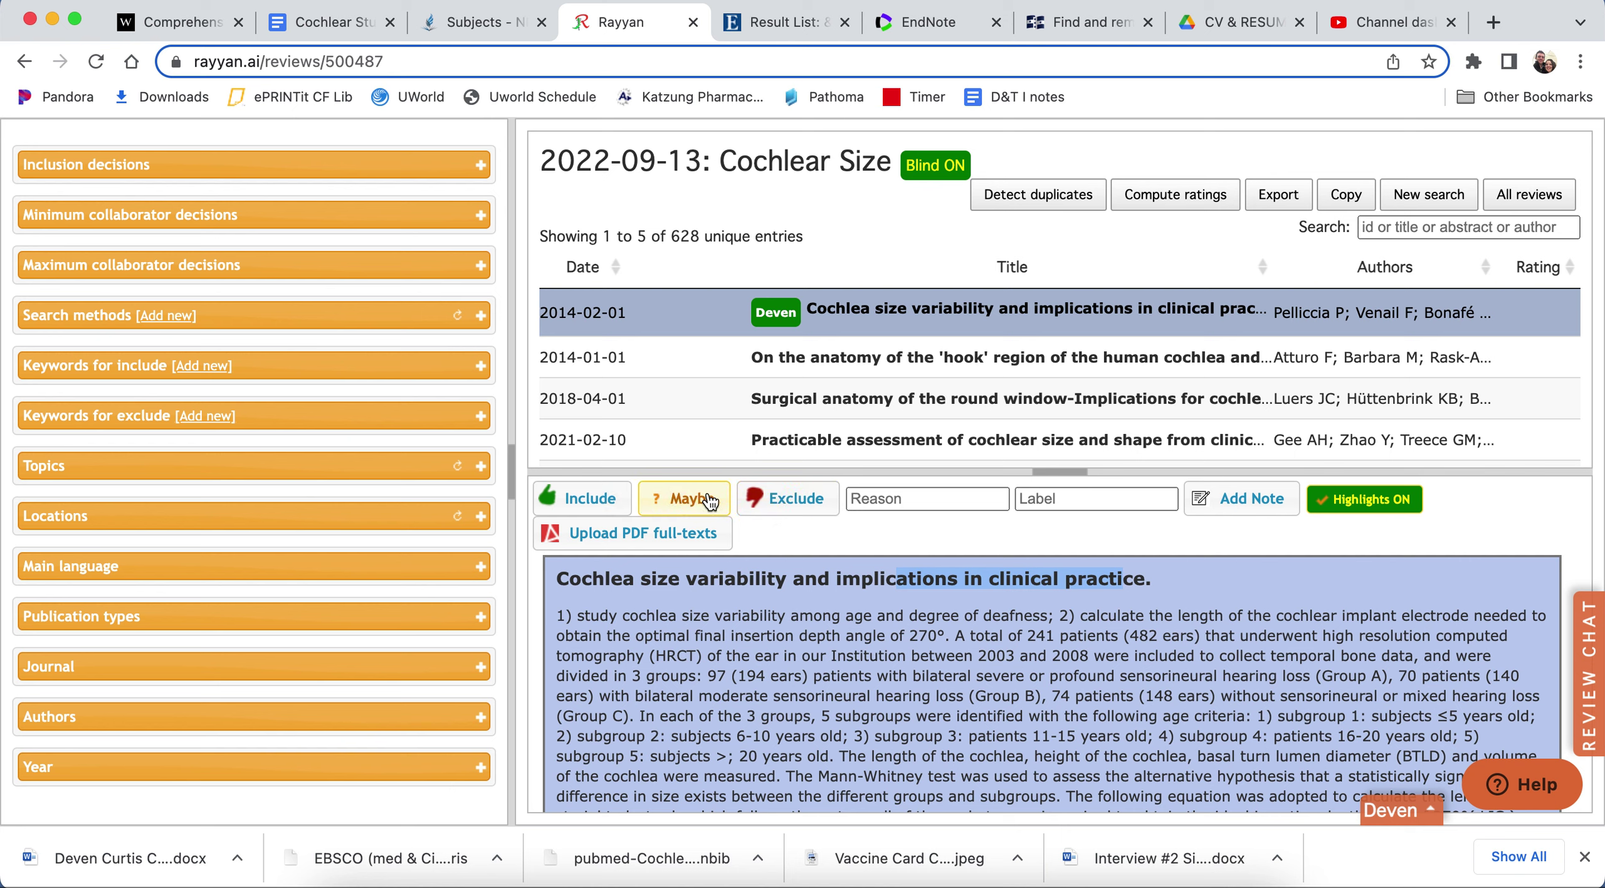
click(677, 499)
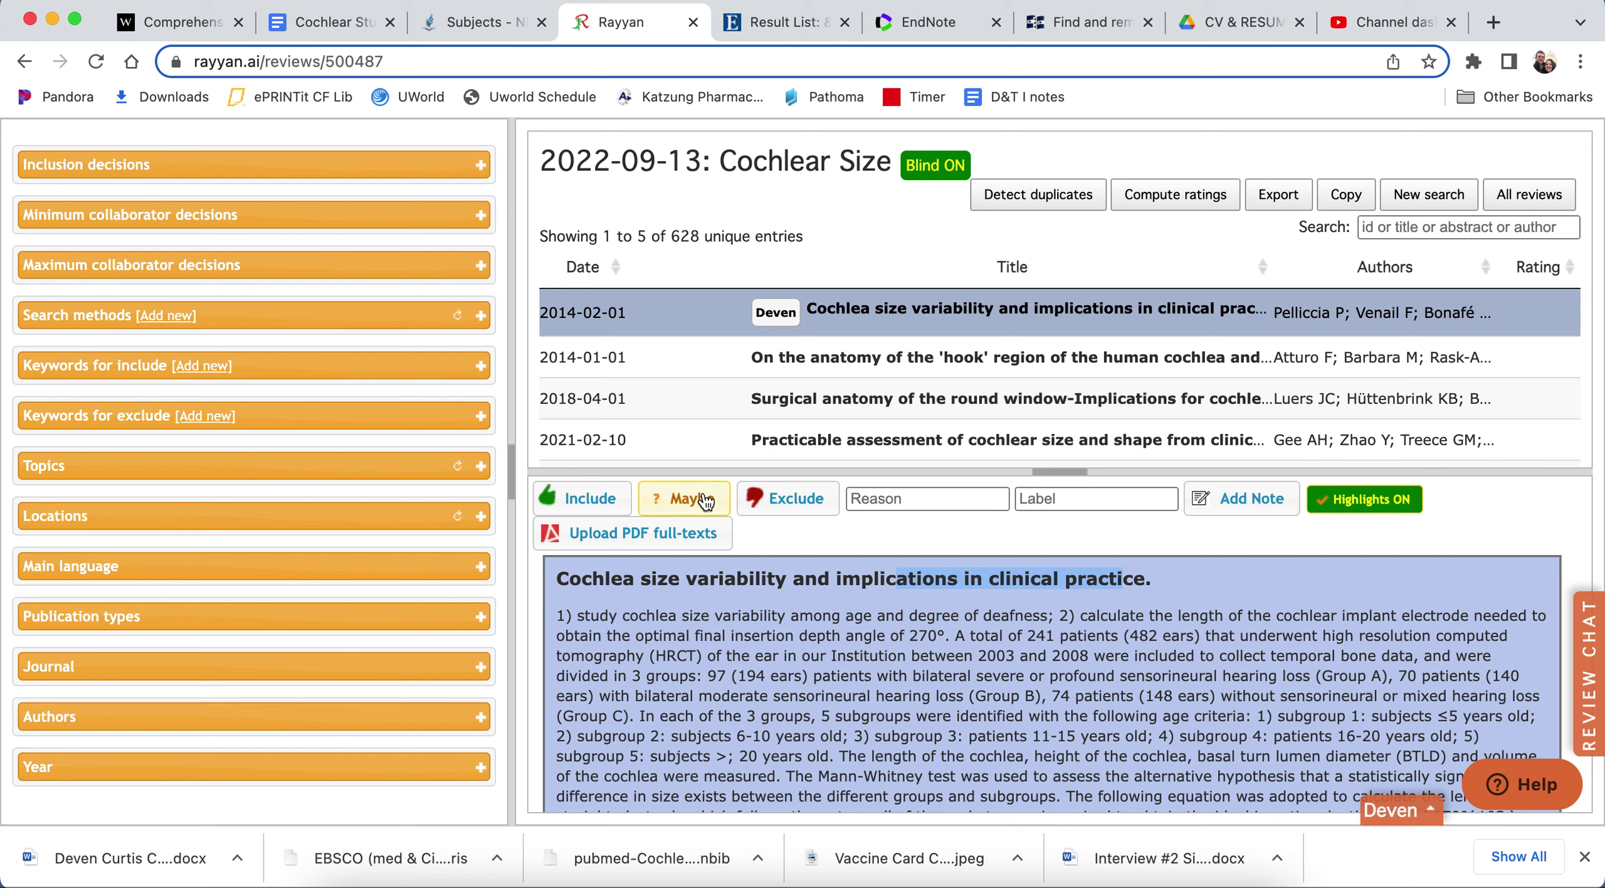
click(603, 500)
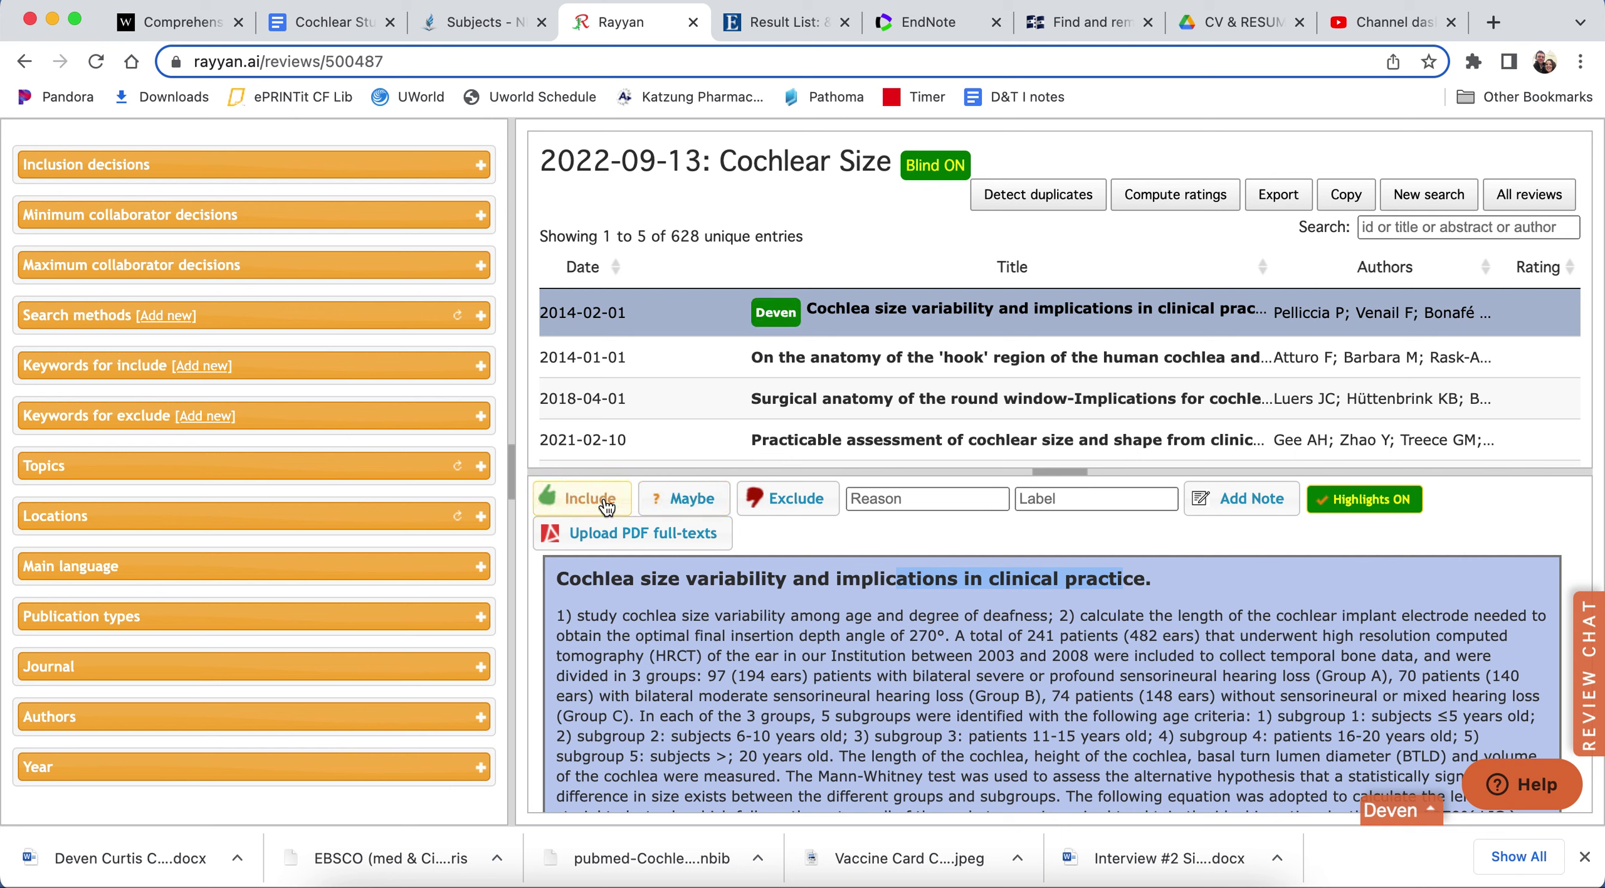
drag(809, 241, 759, 332)
Expand Inclusion decisions to show 582 undecided, 0 maybe, 2 included and 44 excluded.
scroll(759, 332, down, 3)
scroll(759, 333, down, 20)
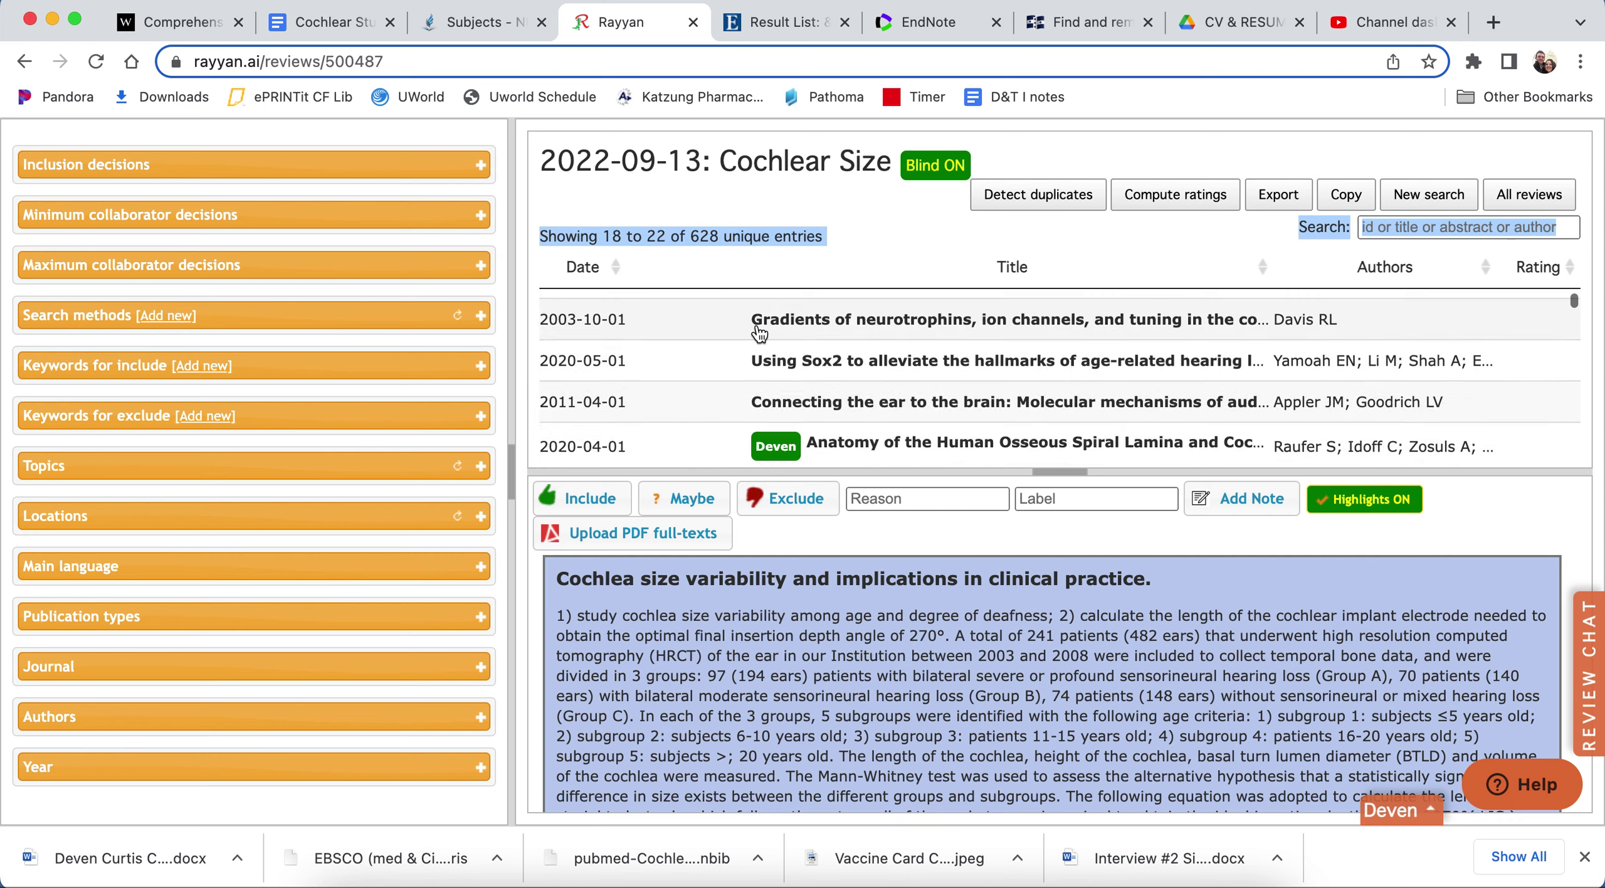
scroll(757, 333, up, 20)
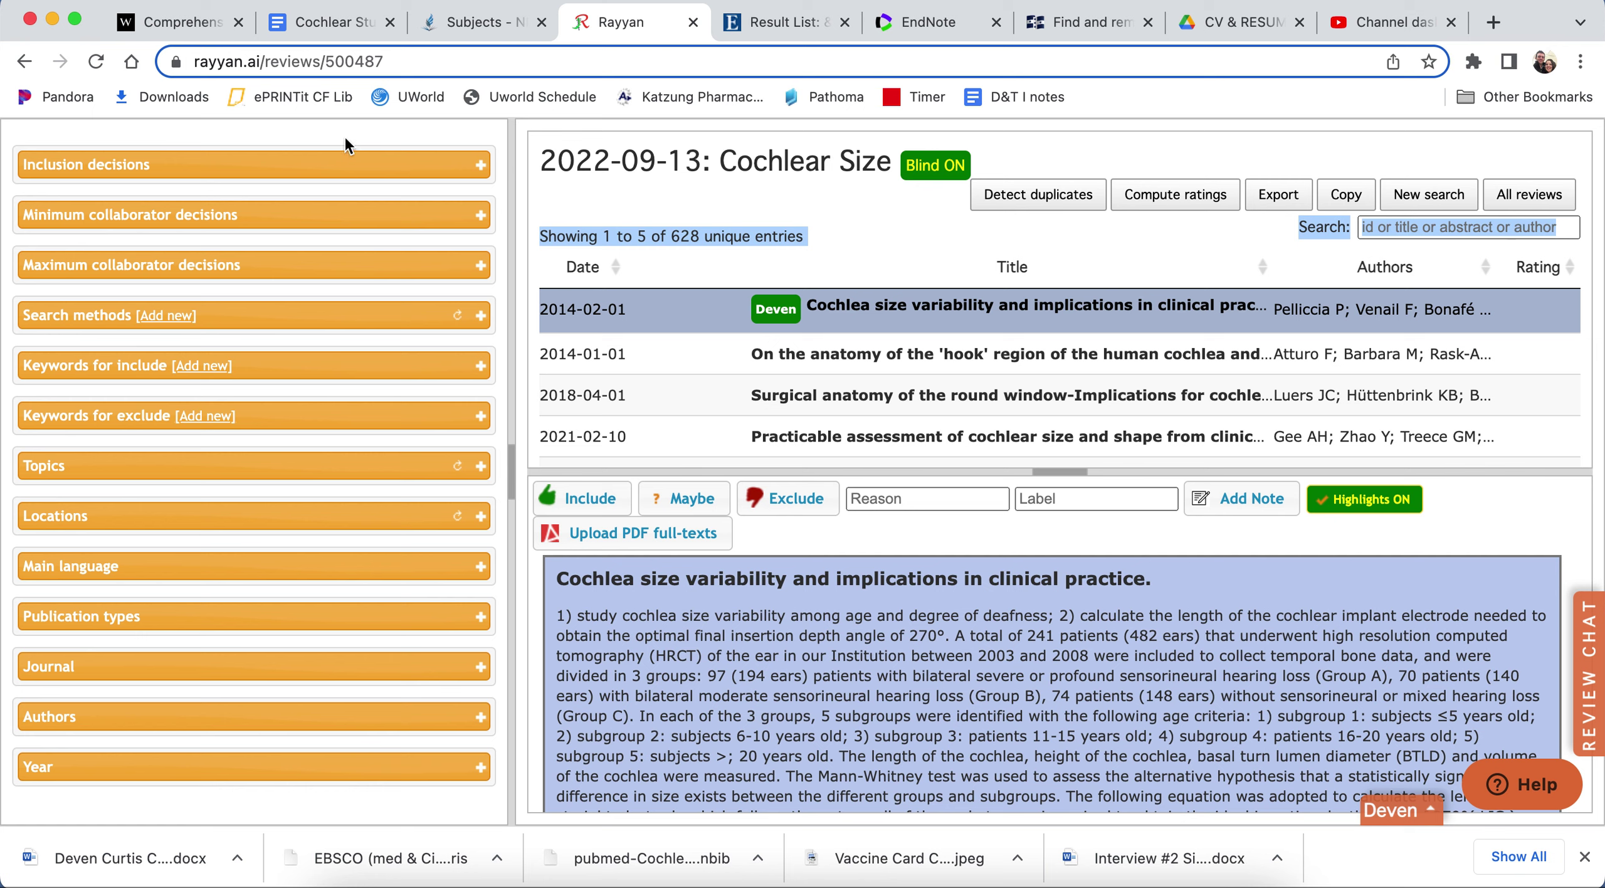
click(480, 165)
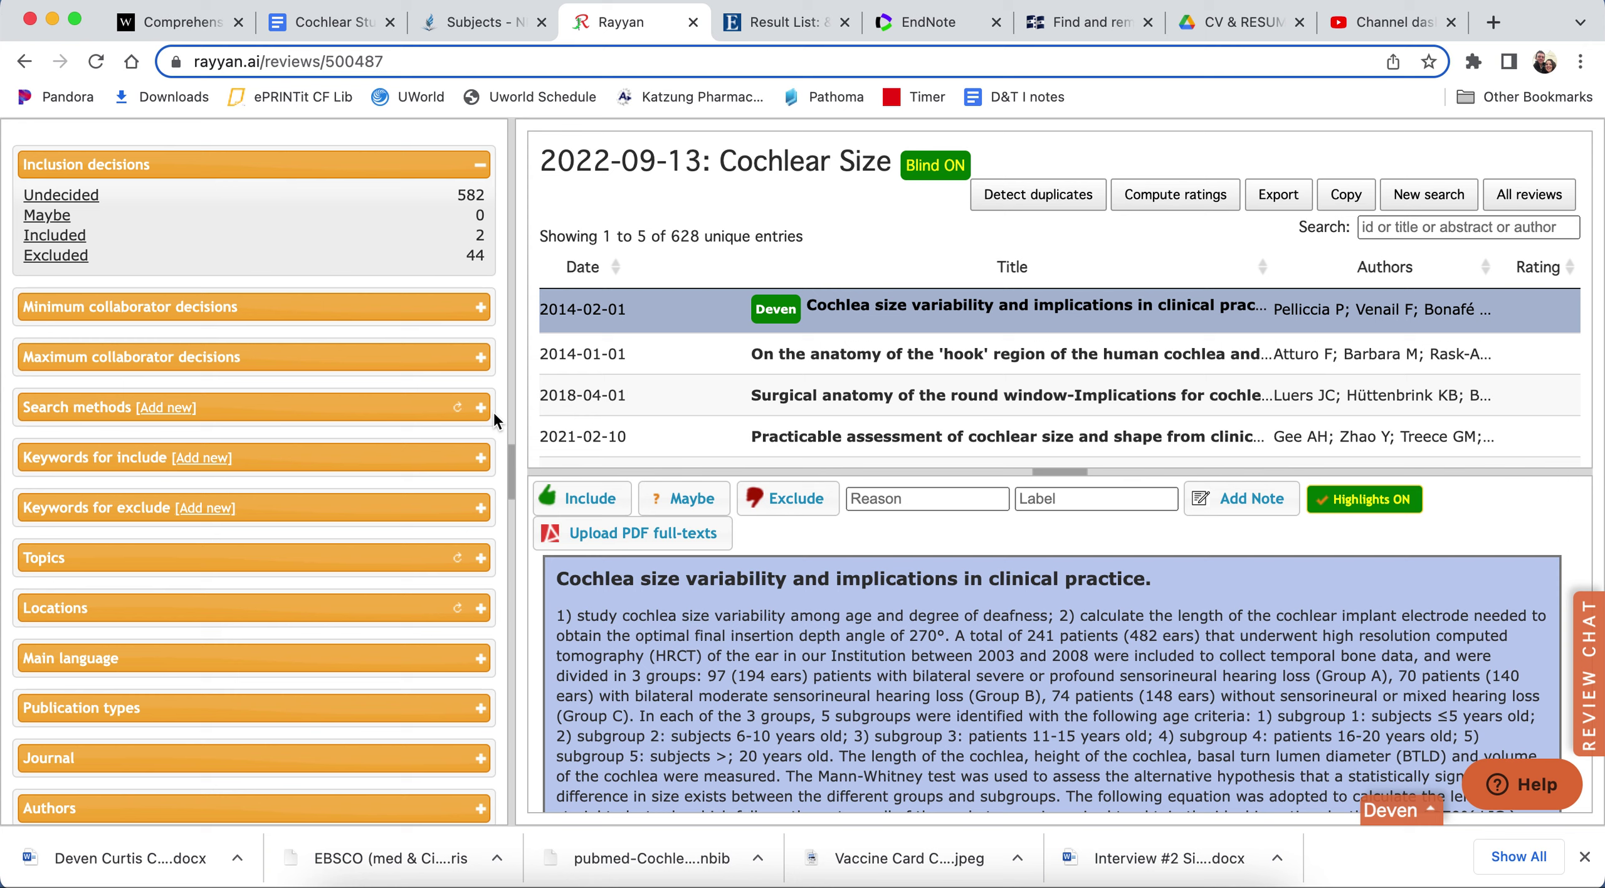
Filter the list by the exclude keyword 'animals', leaving 22 of 628 entries.
scroll(463, 477, down, 1)
click(480, 469)
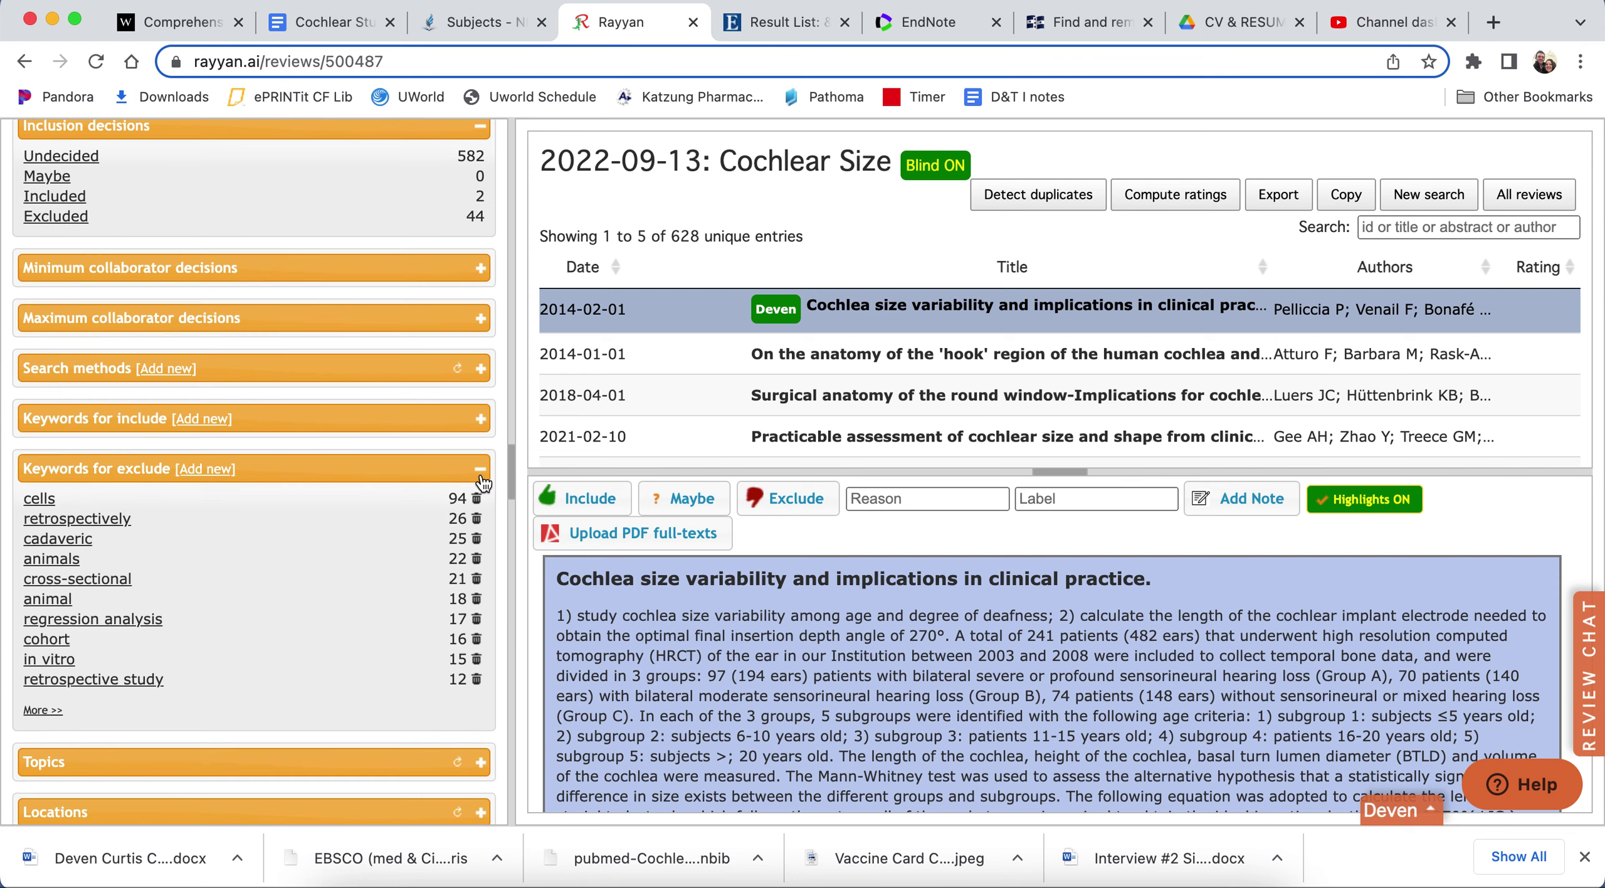
scroll(286, 555, down, 3)
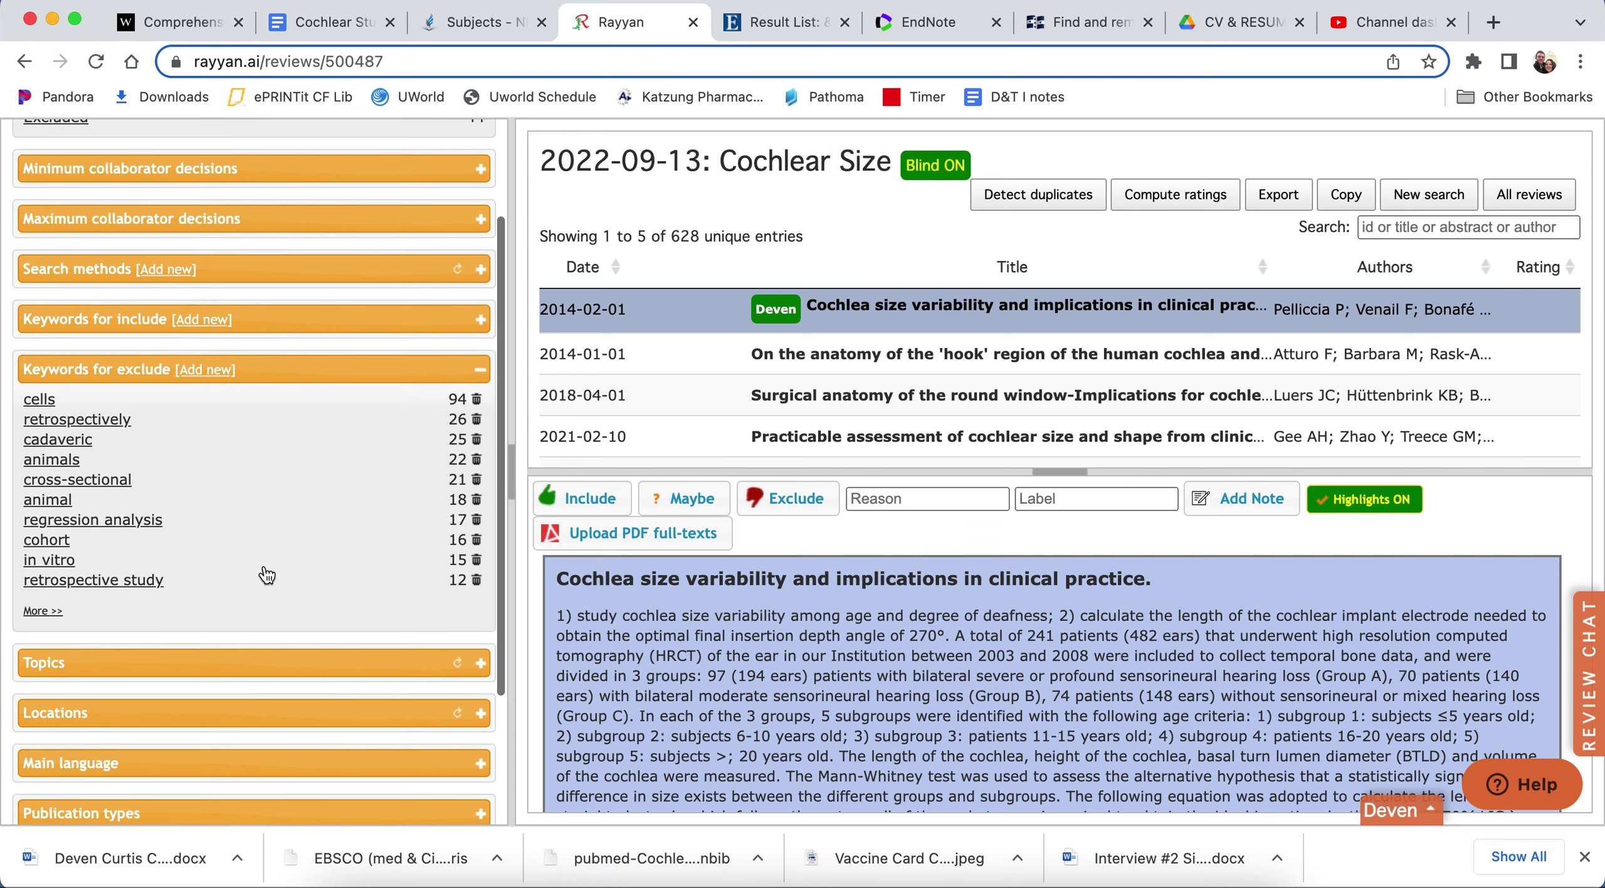
scroll(131, 476, down, 1)
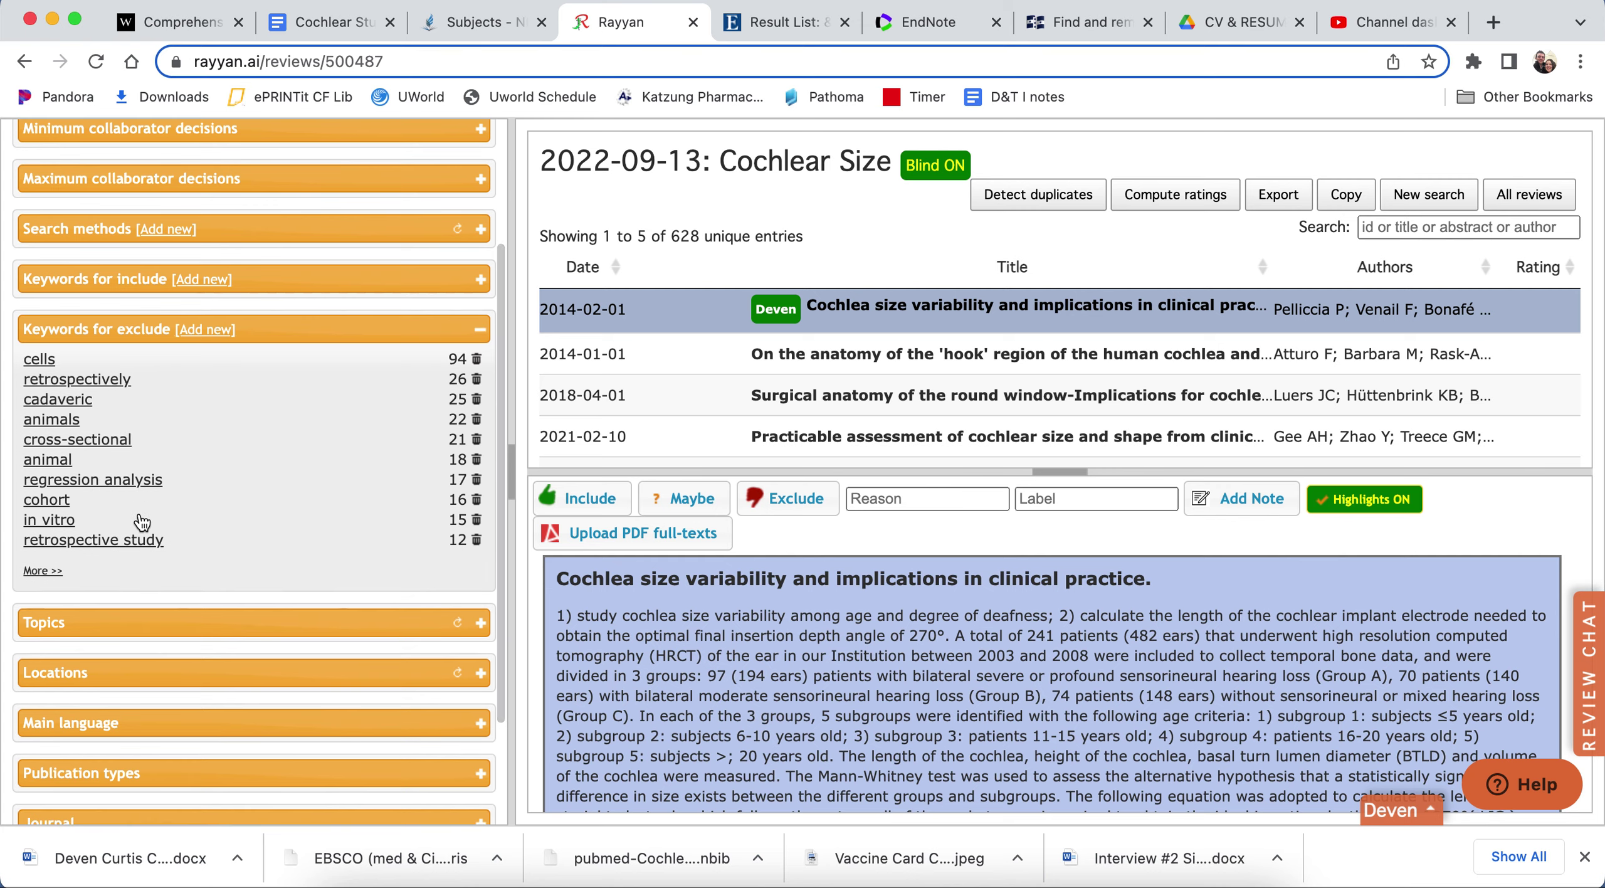
click(69, 420)
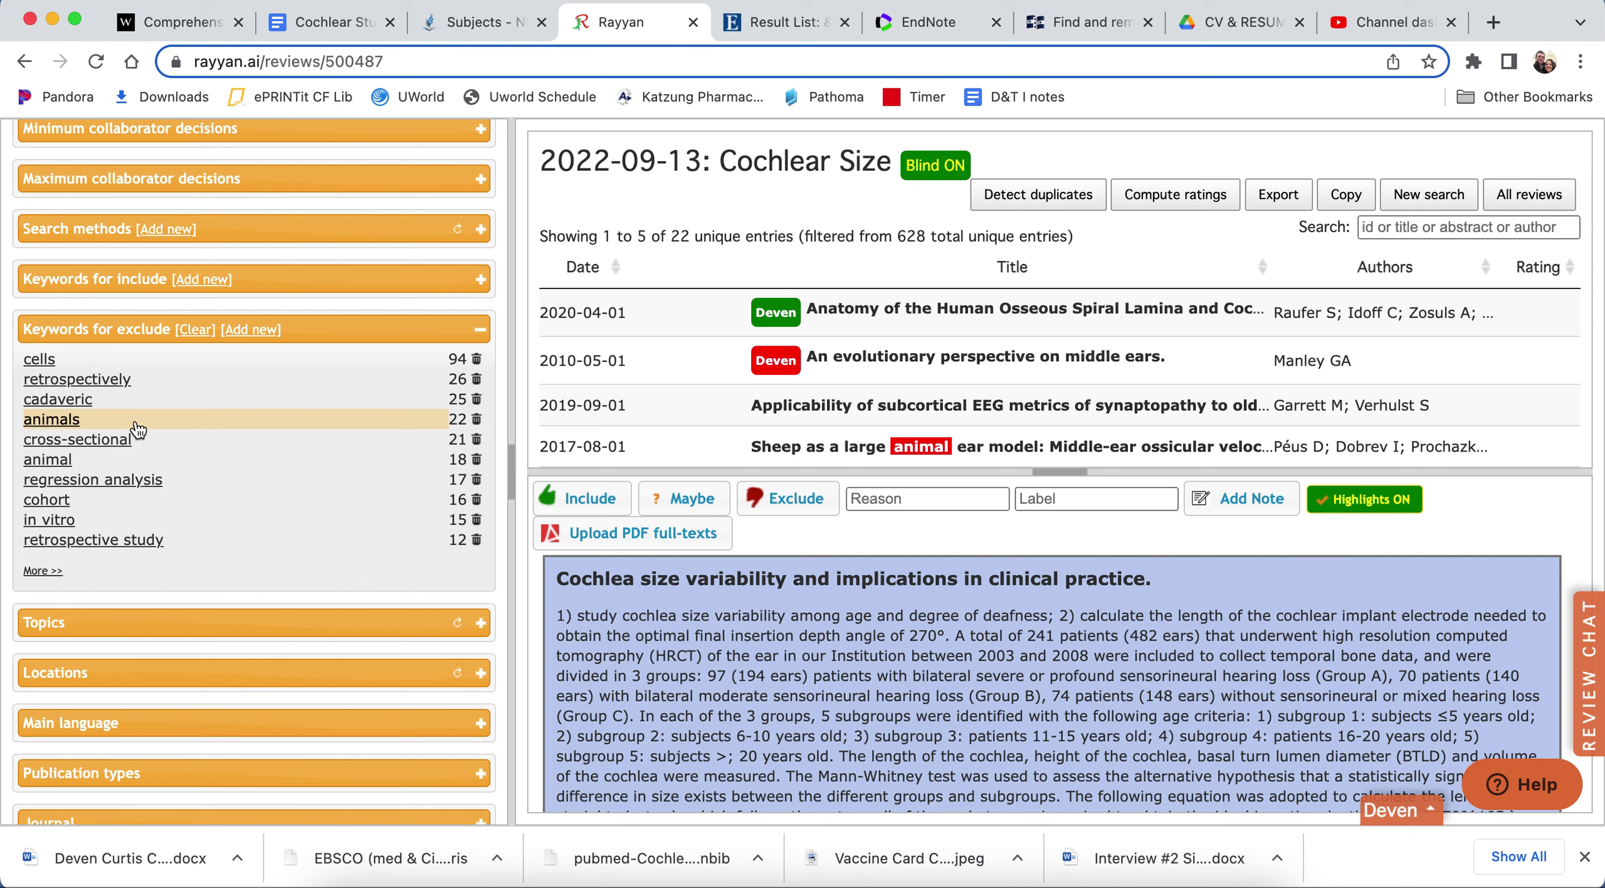
scroll(829, 399, down, 1)
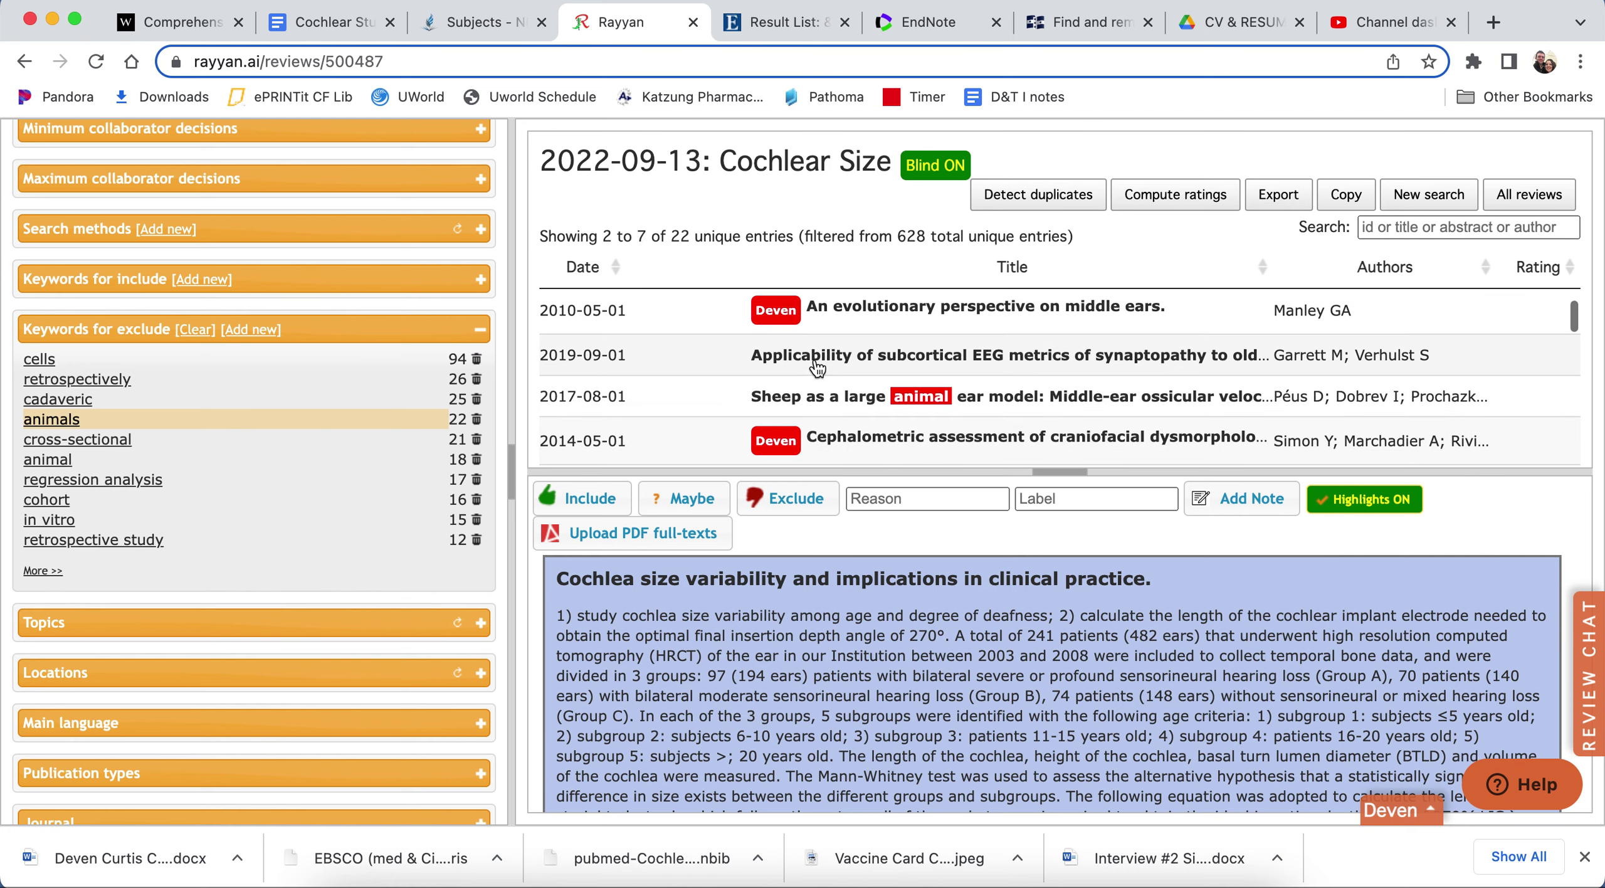
Open the 2019-09-01 subcortical EEG synaptopathy article and read through its full abstract.
click(828, 362)
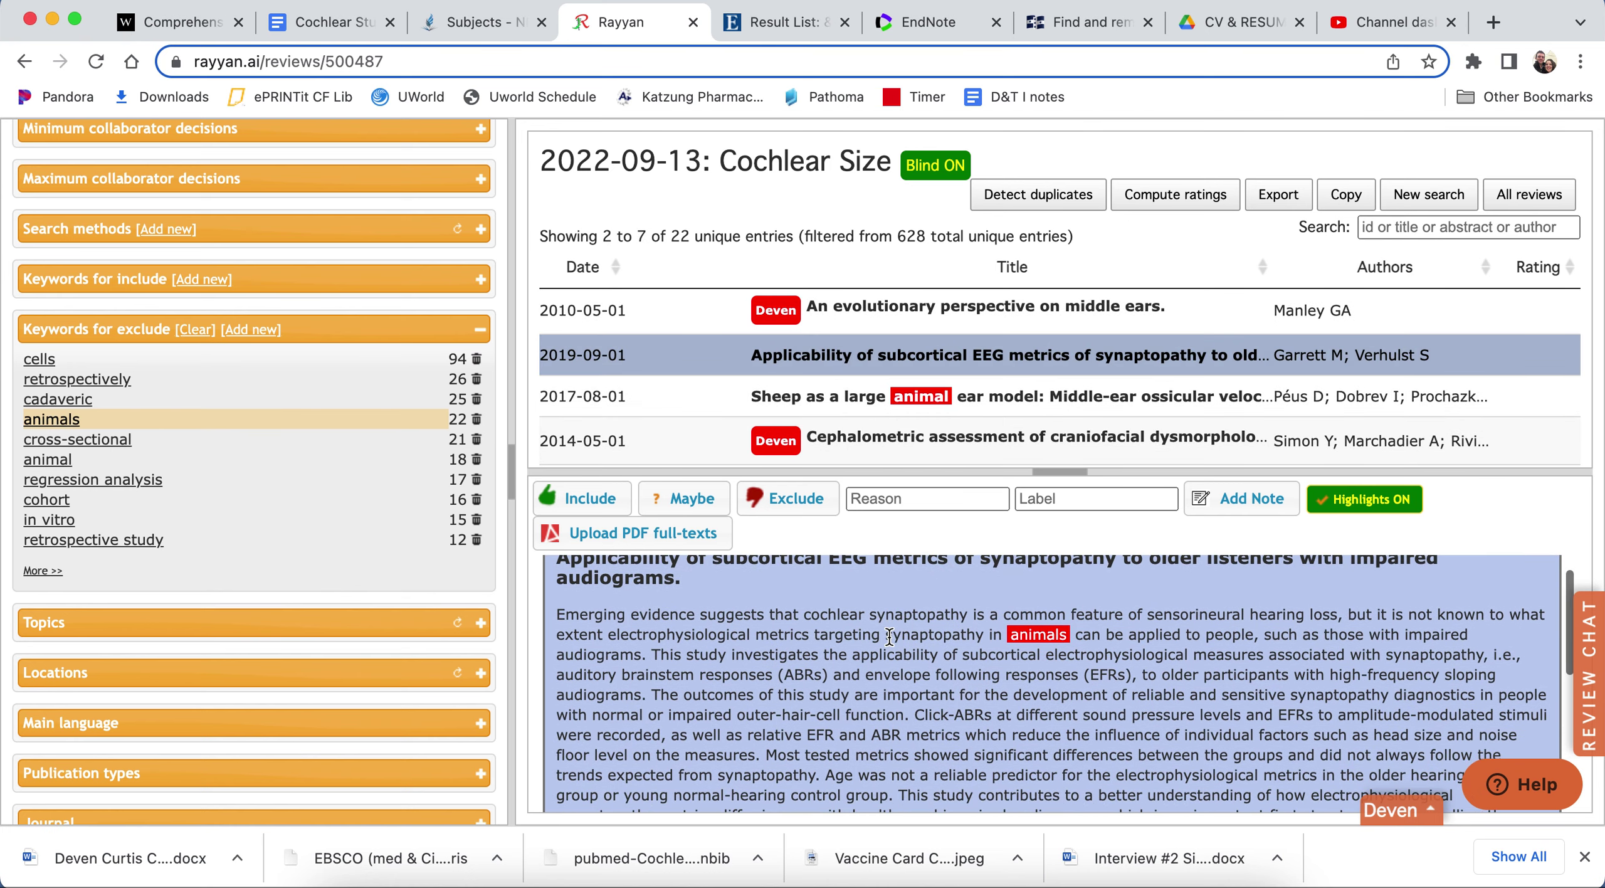
scroll(864, 615, up, 1)
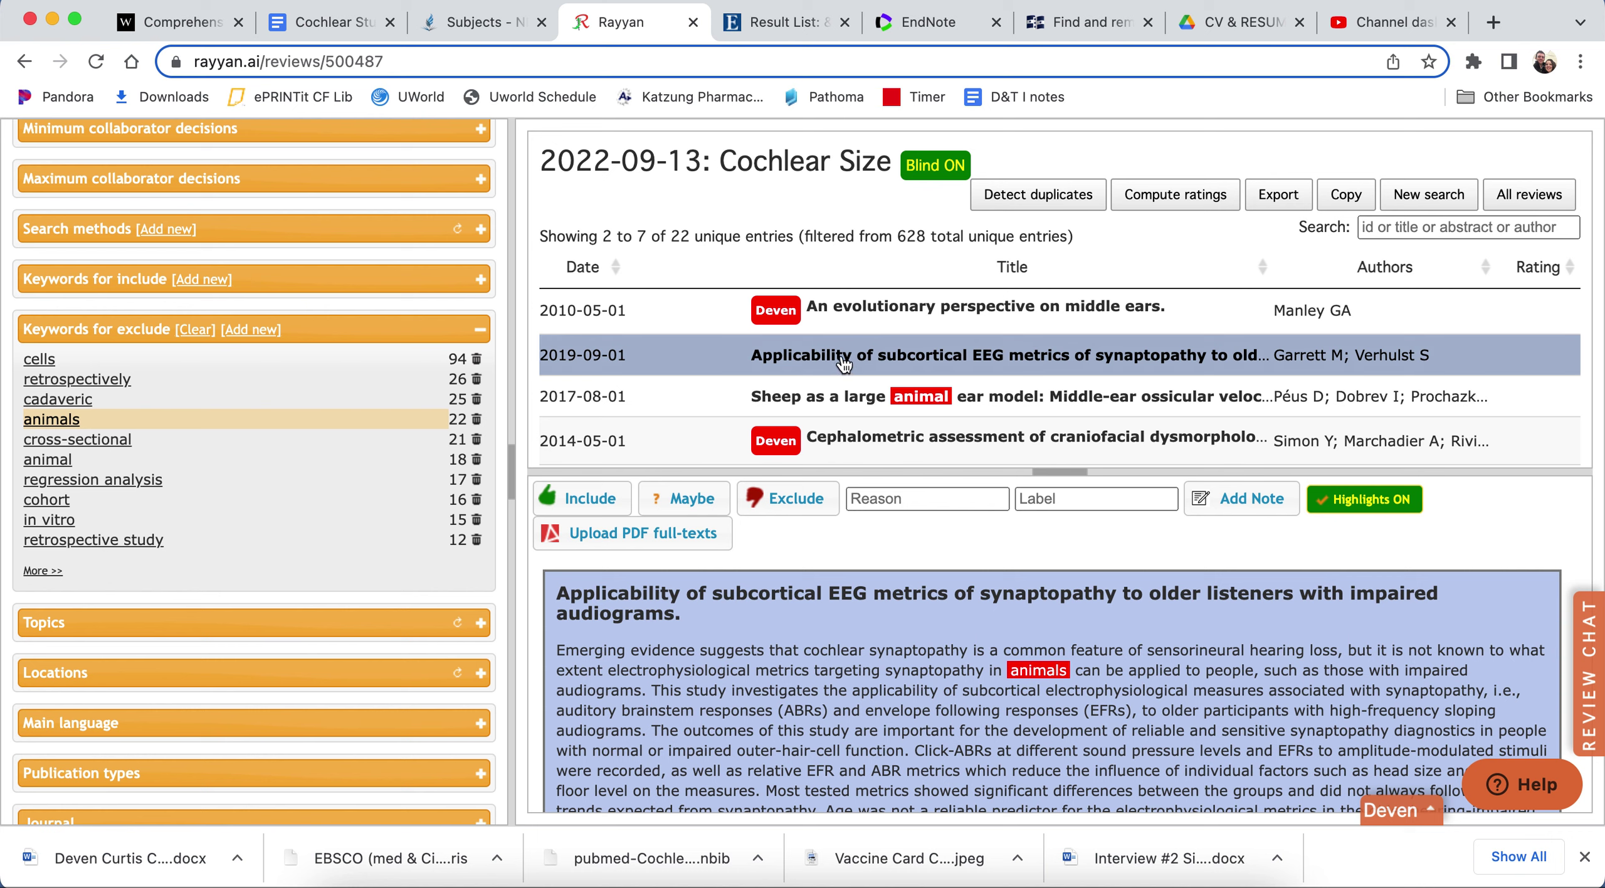
scroll(812, 643, down, 2)
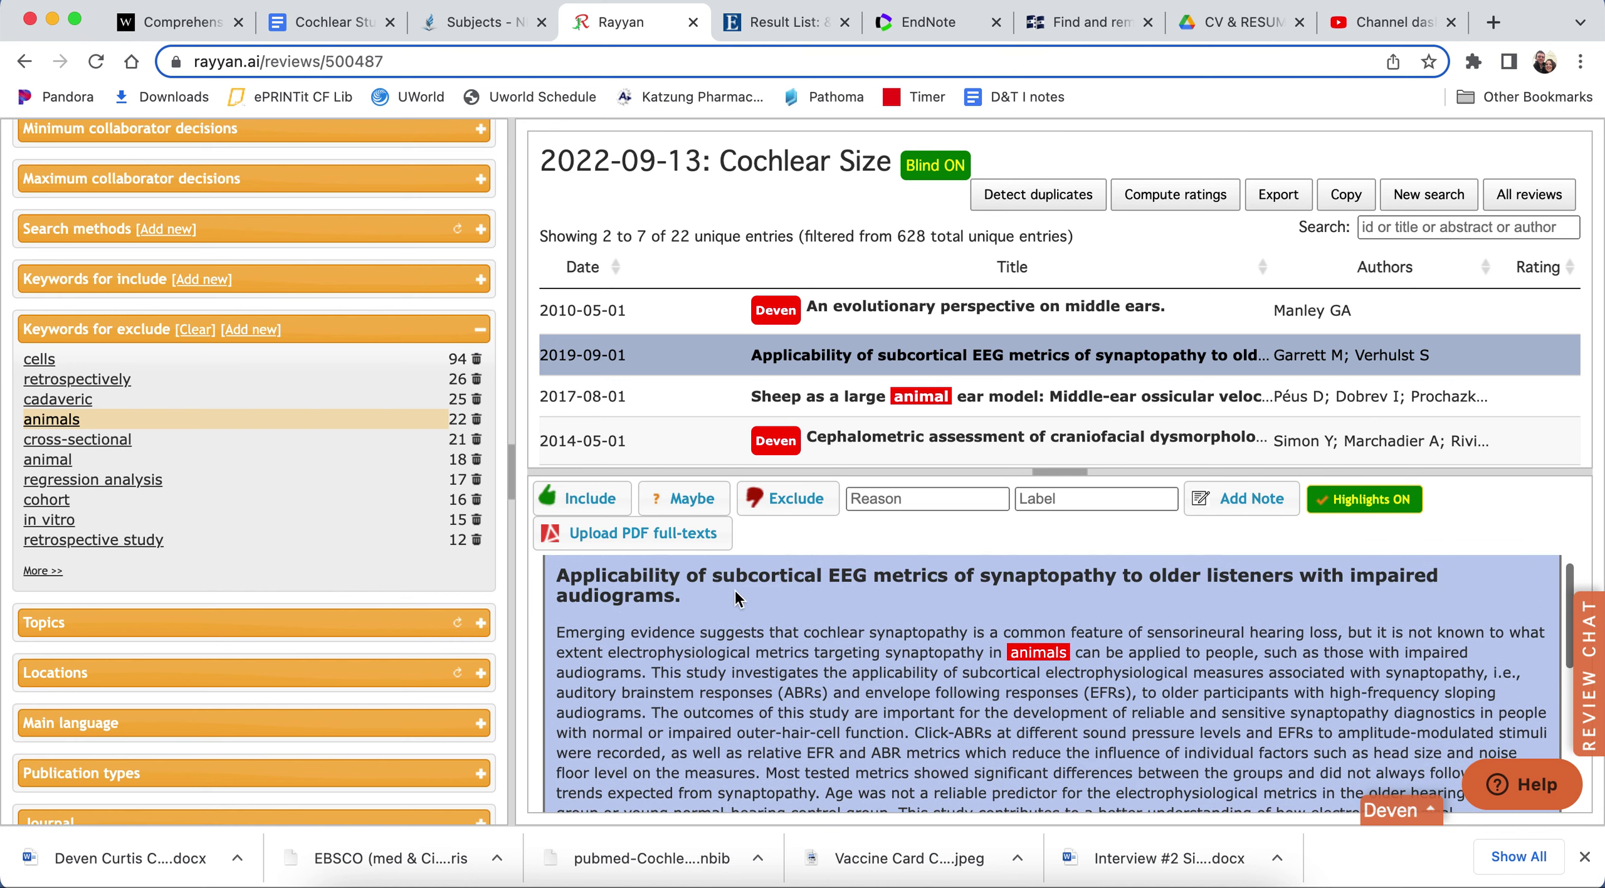
scroll(880, 700, down, 2)
scroll(886, 684, up, 3)
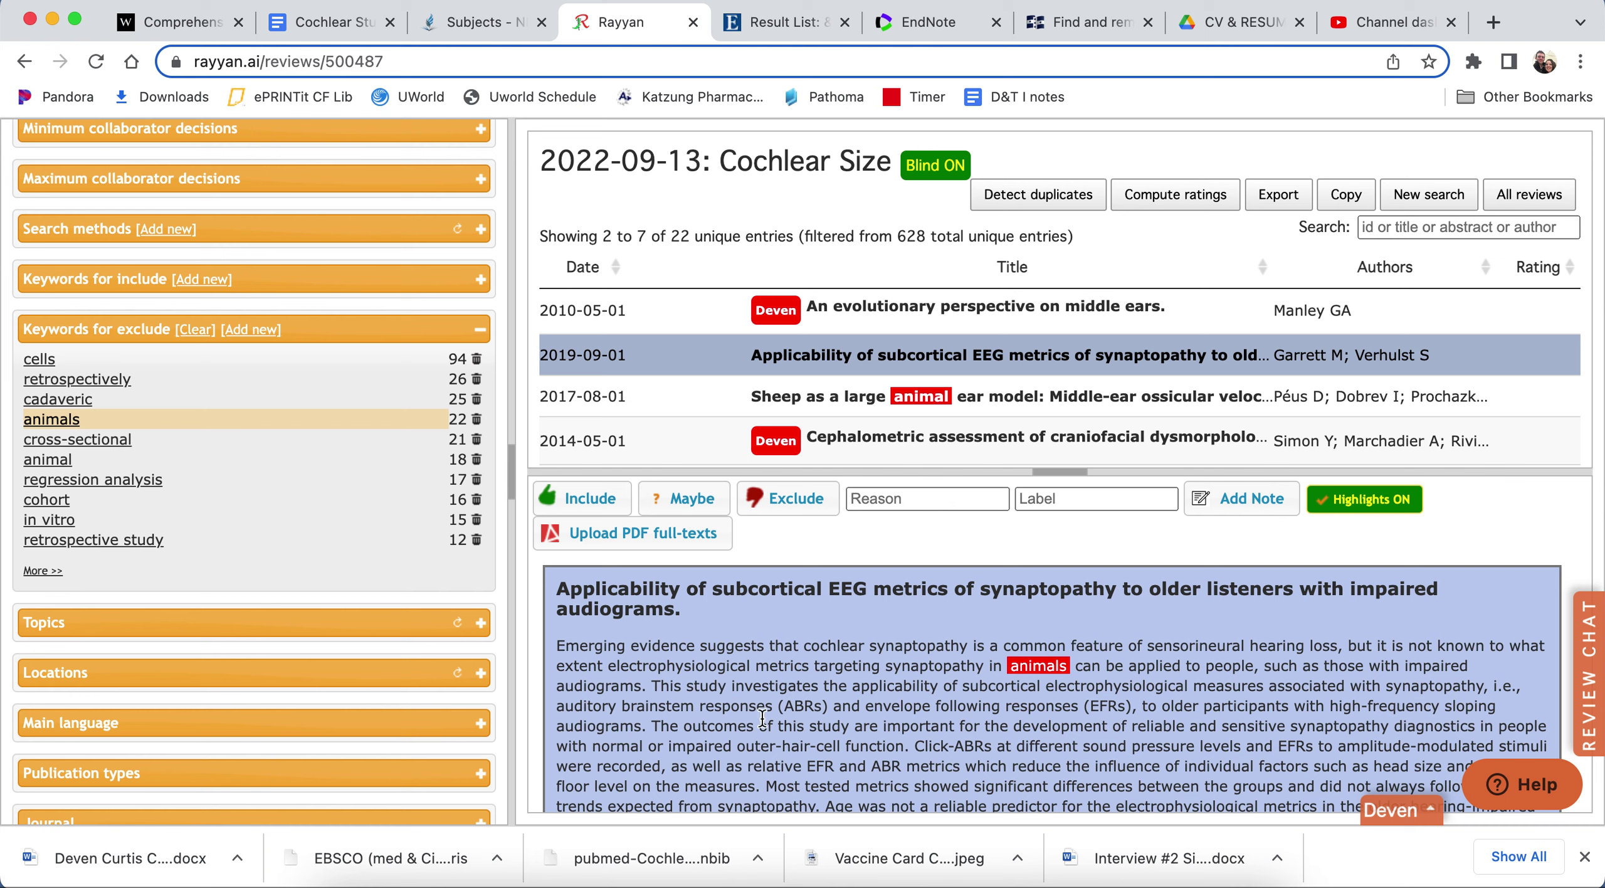
scroll(772, 745, down, 2)
scroll(772, 744, up, 2)
scroll(772, 745, down, 1)
scroll(772, 744, up, 1)
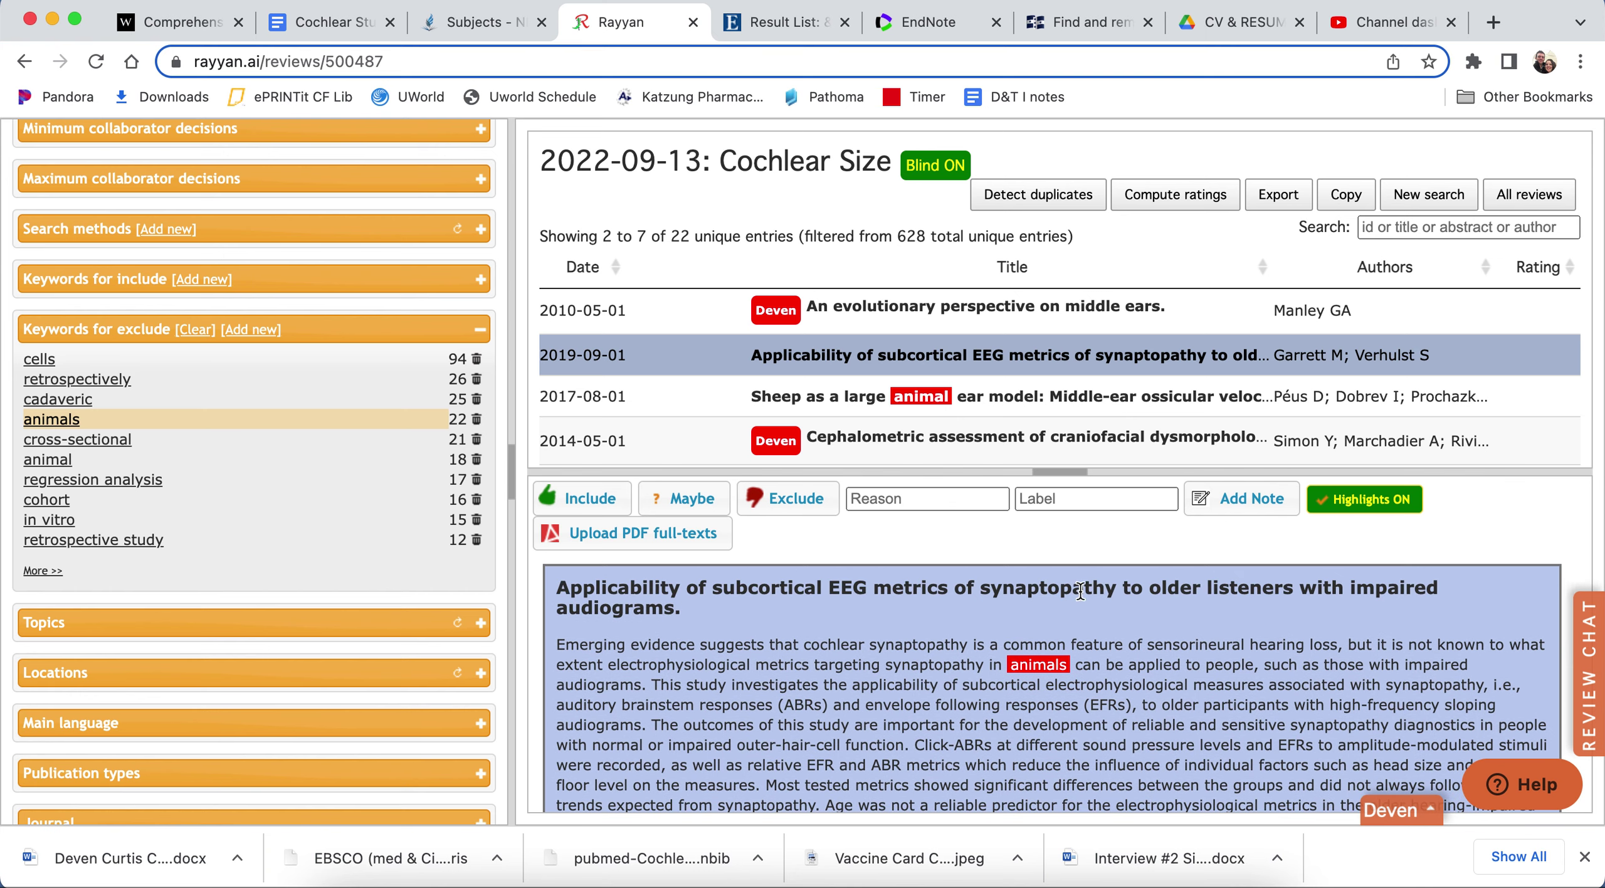
scroll(945, 715, down, 2)
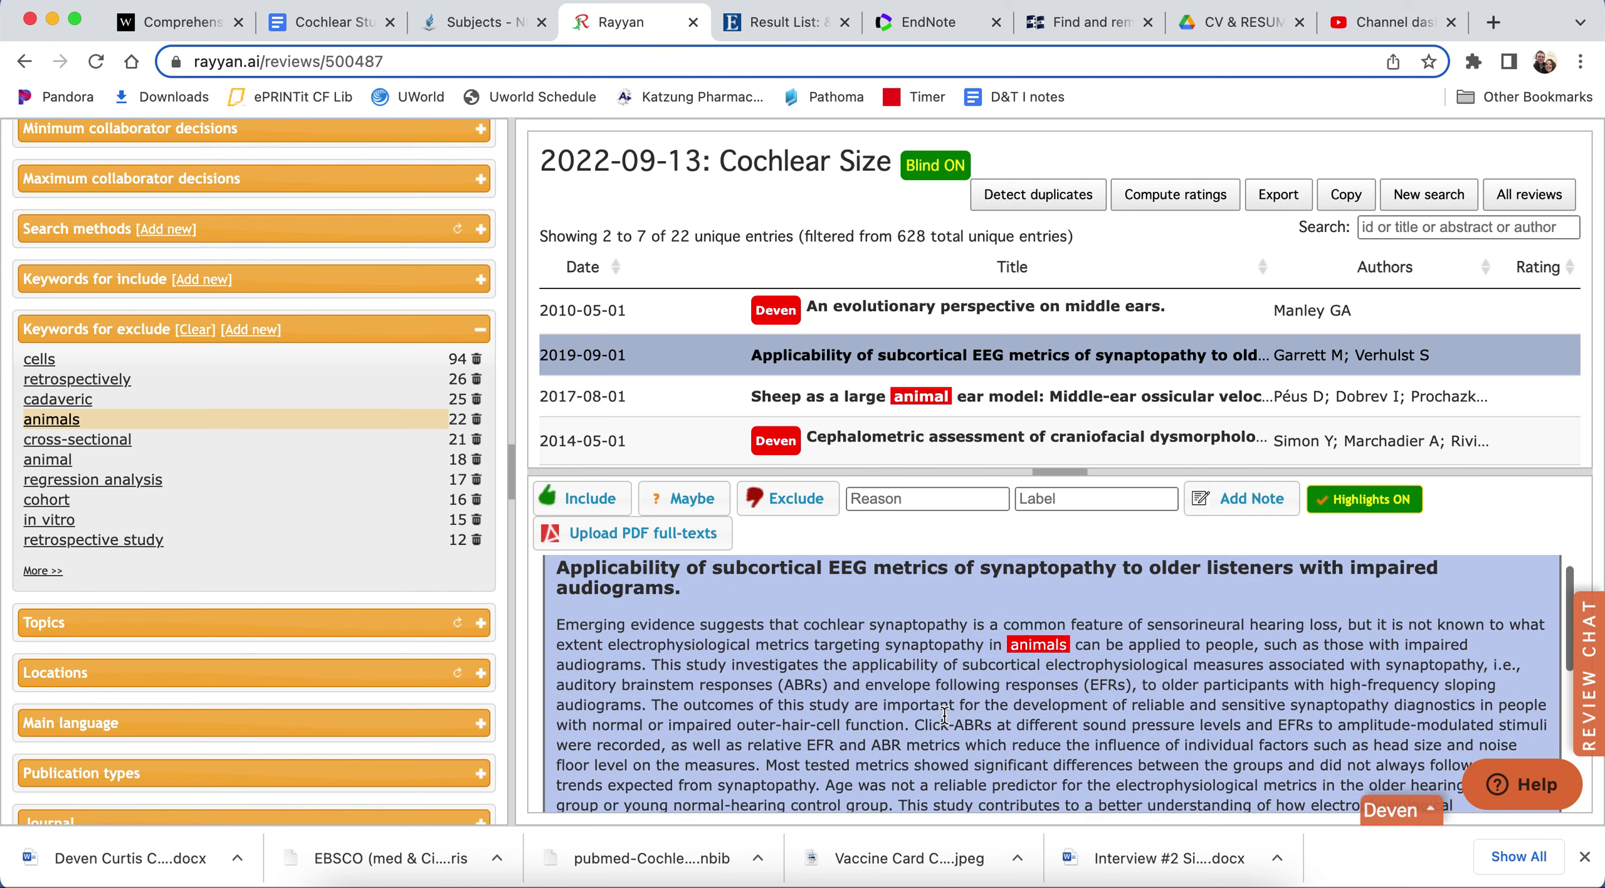
scroll(945, 715, down, 1)
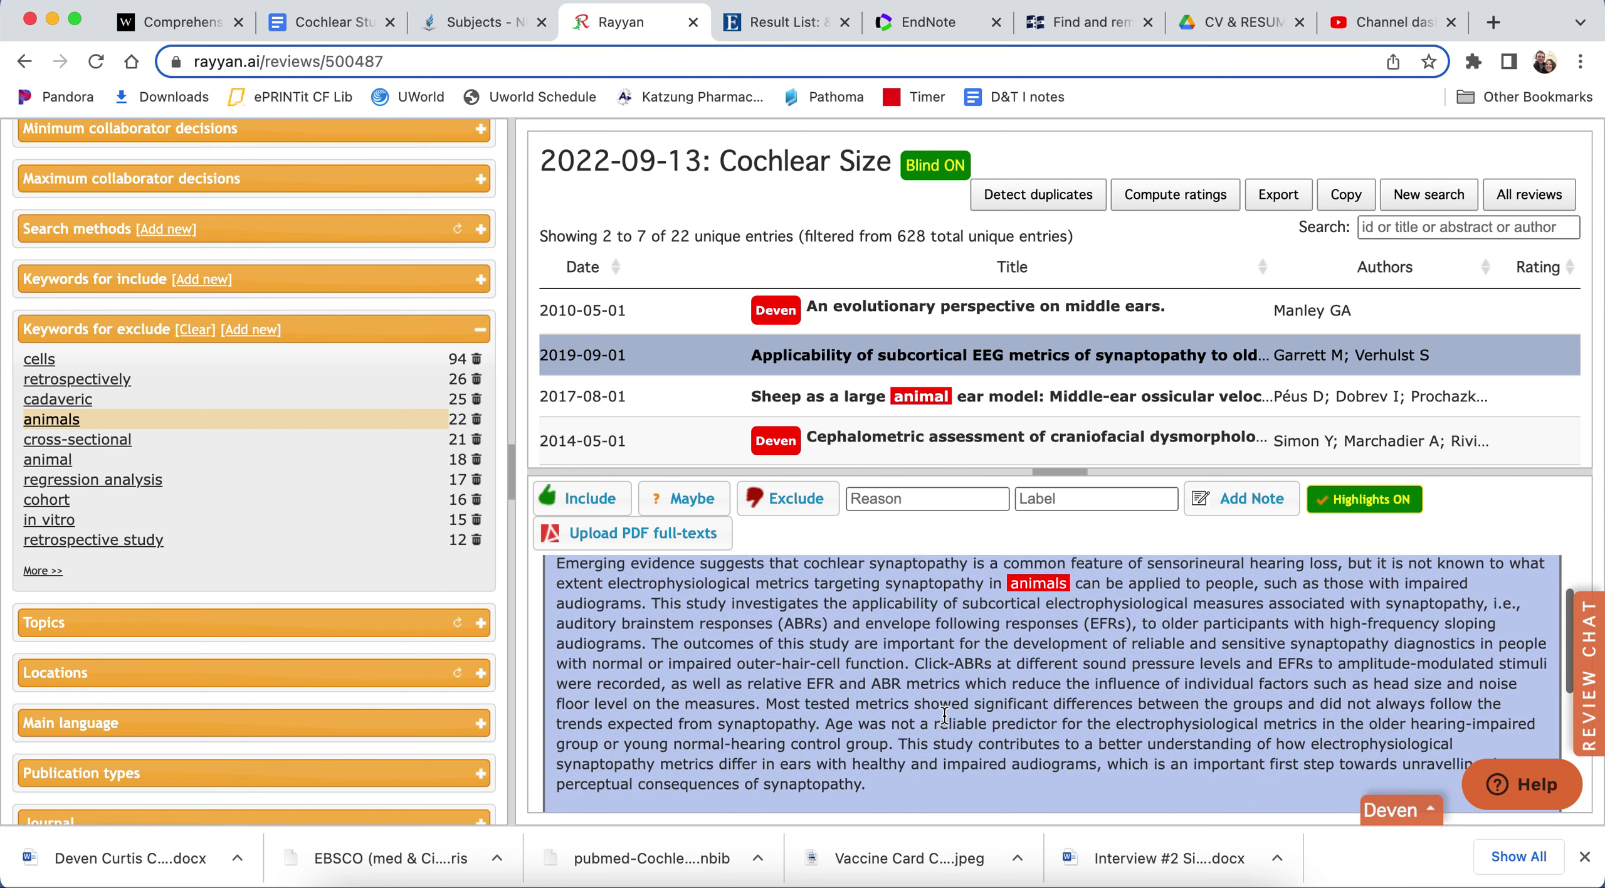
scroll(945, 715, up, 1)
drag(930, 801, 929, 752)
click(930, 753)
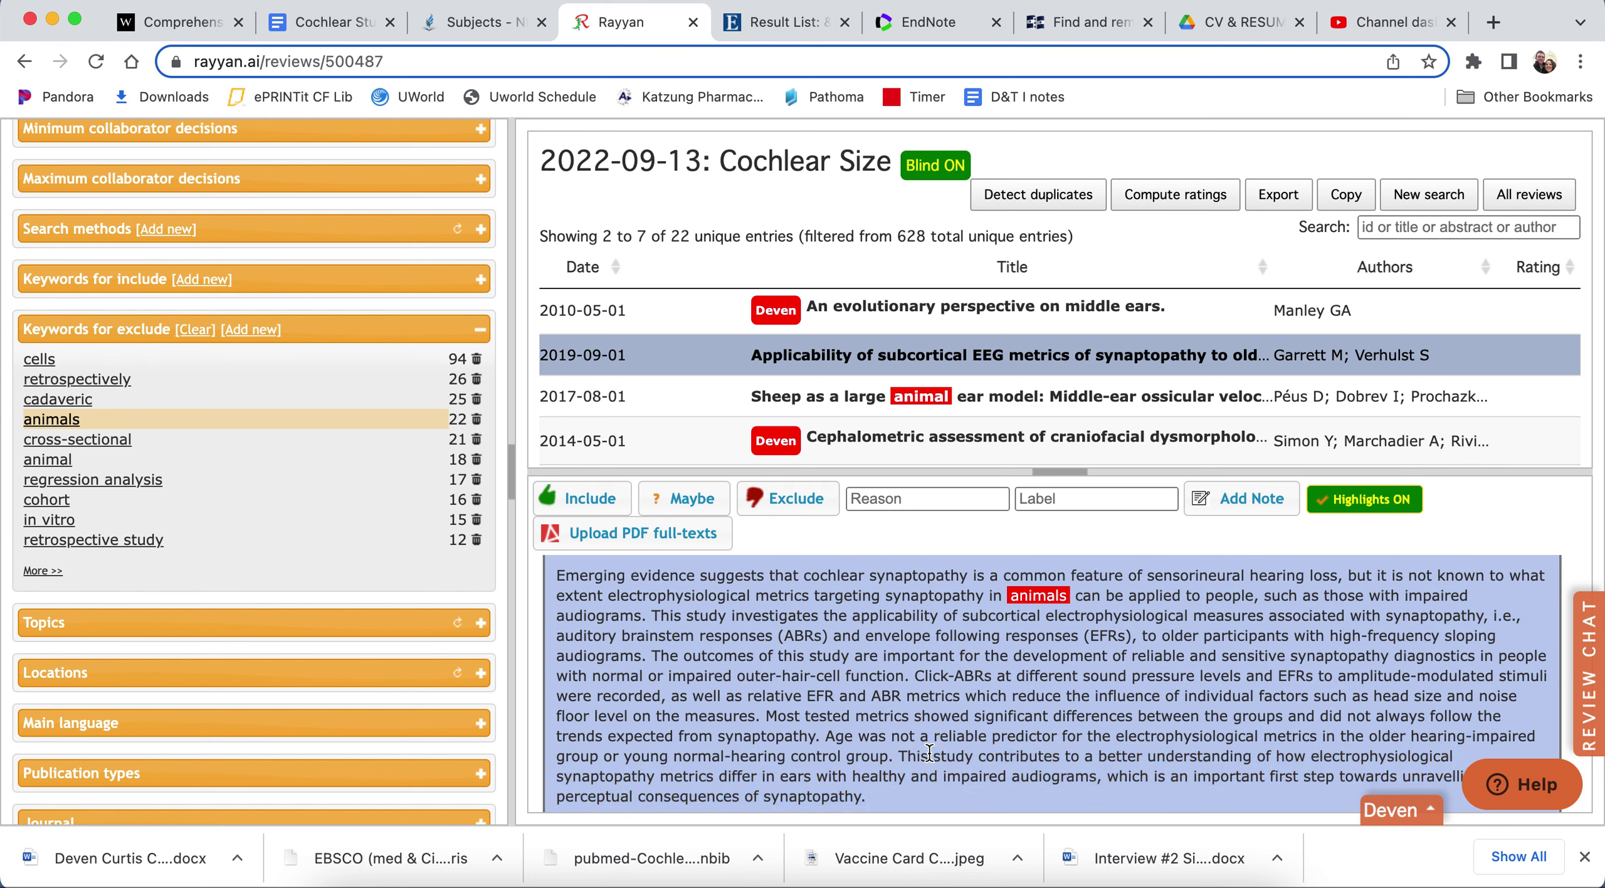
scroll(1009, 757, up, 1)
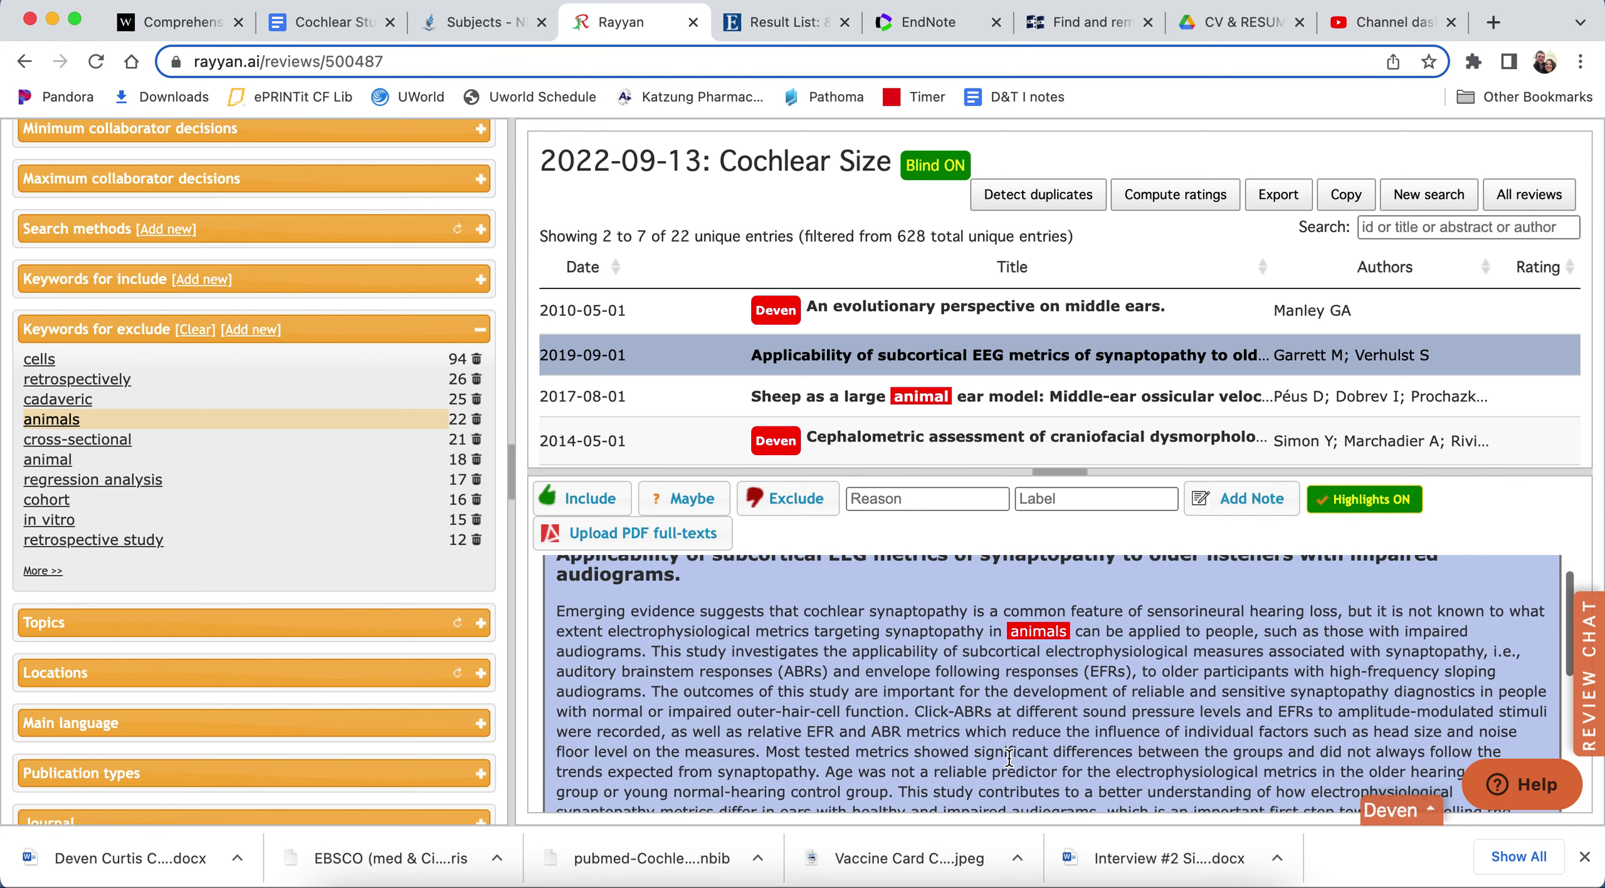
scroll(1009, 758, down, 1)
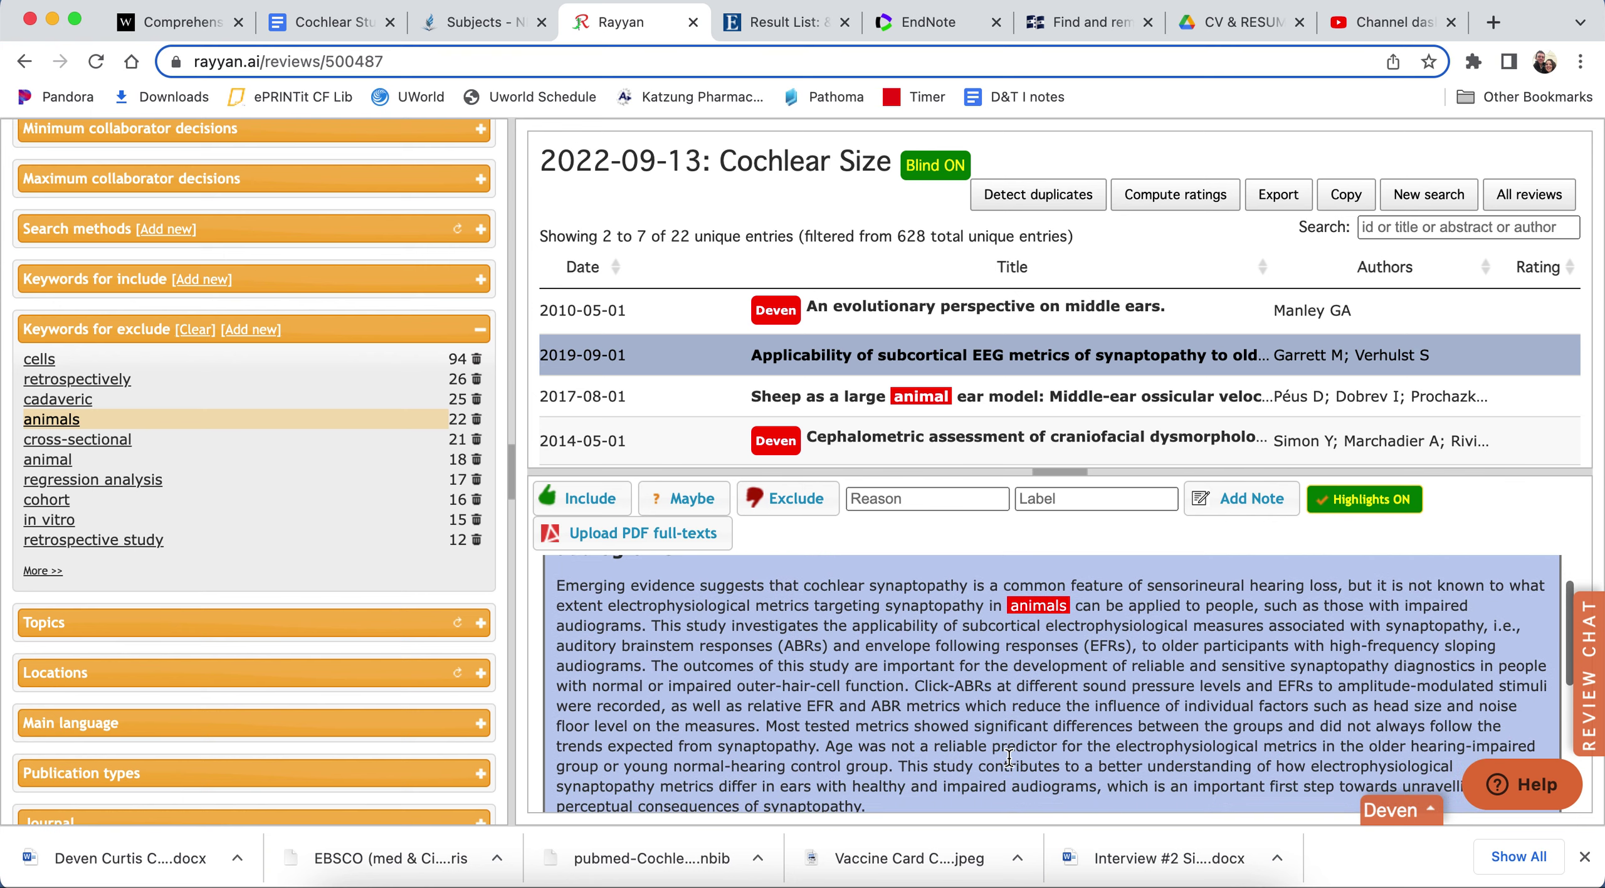
scroll(1009, 757, down, 2)
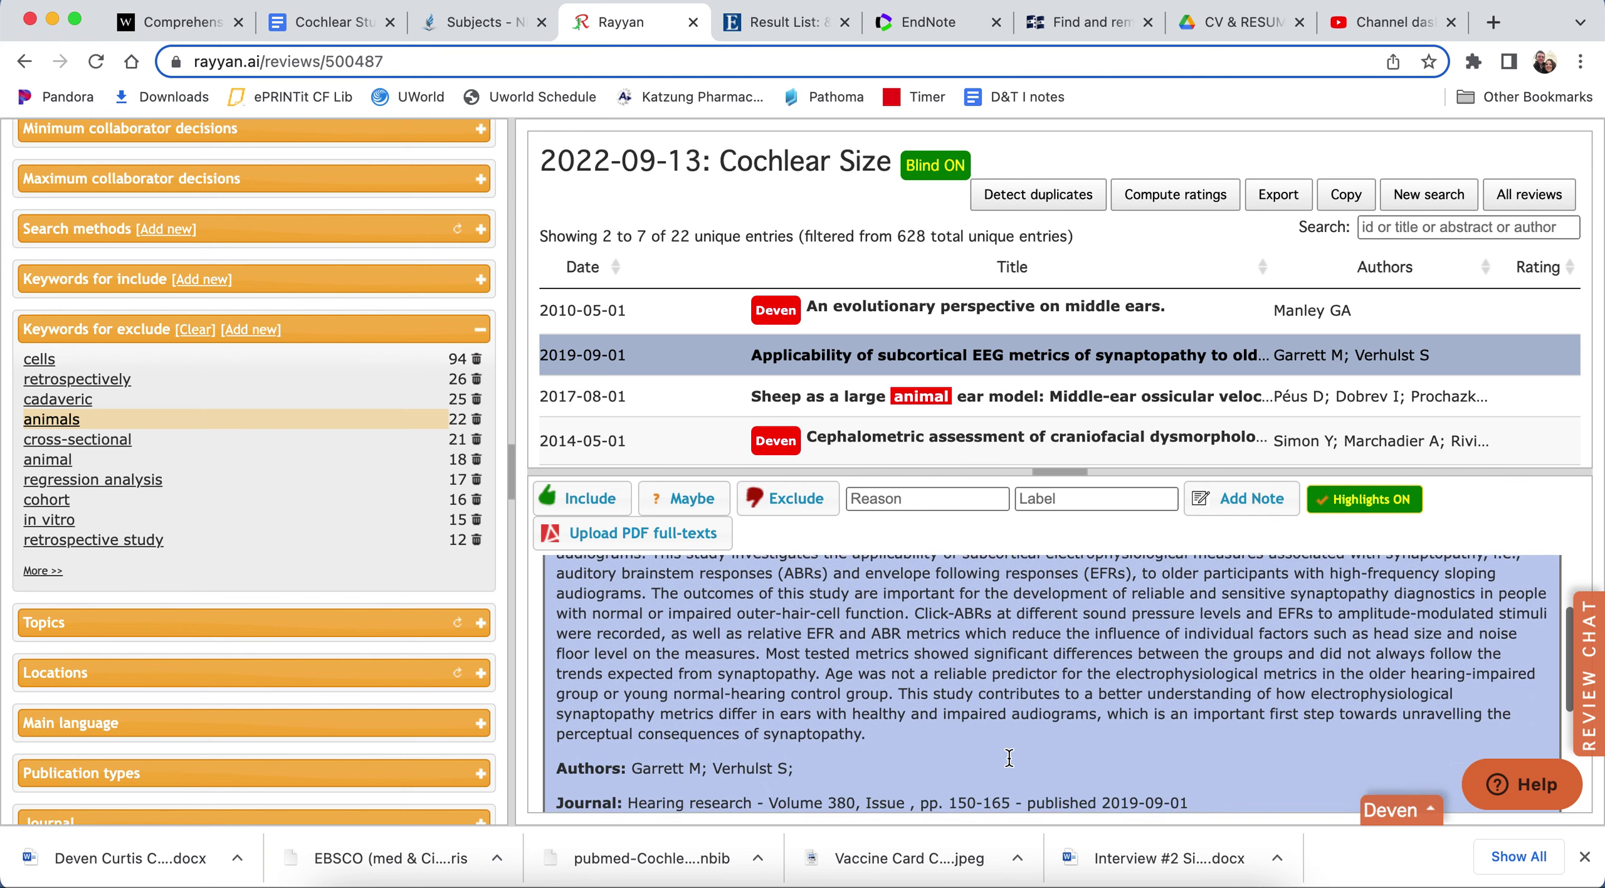
scroll(1009, 757, down, 1)
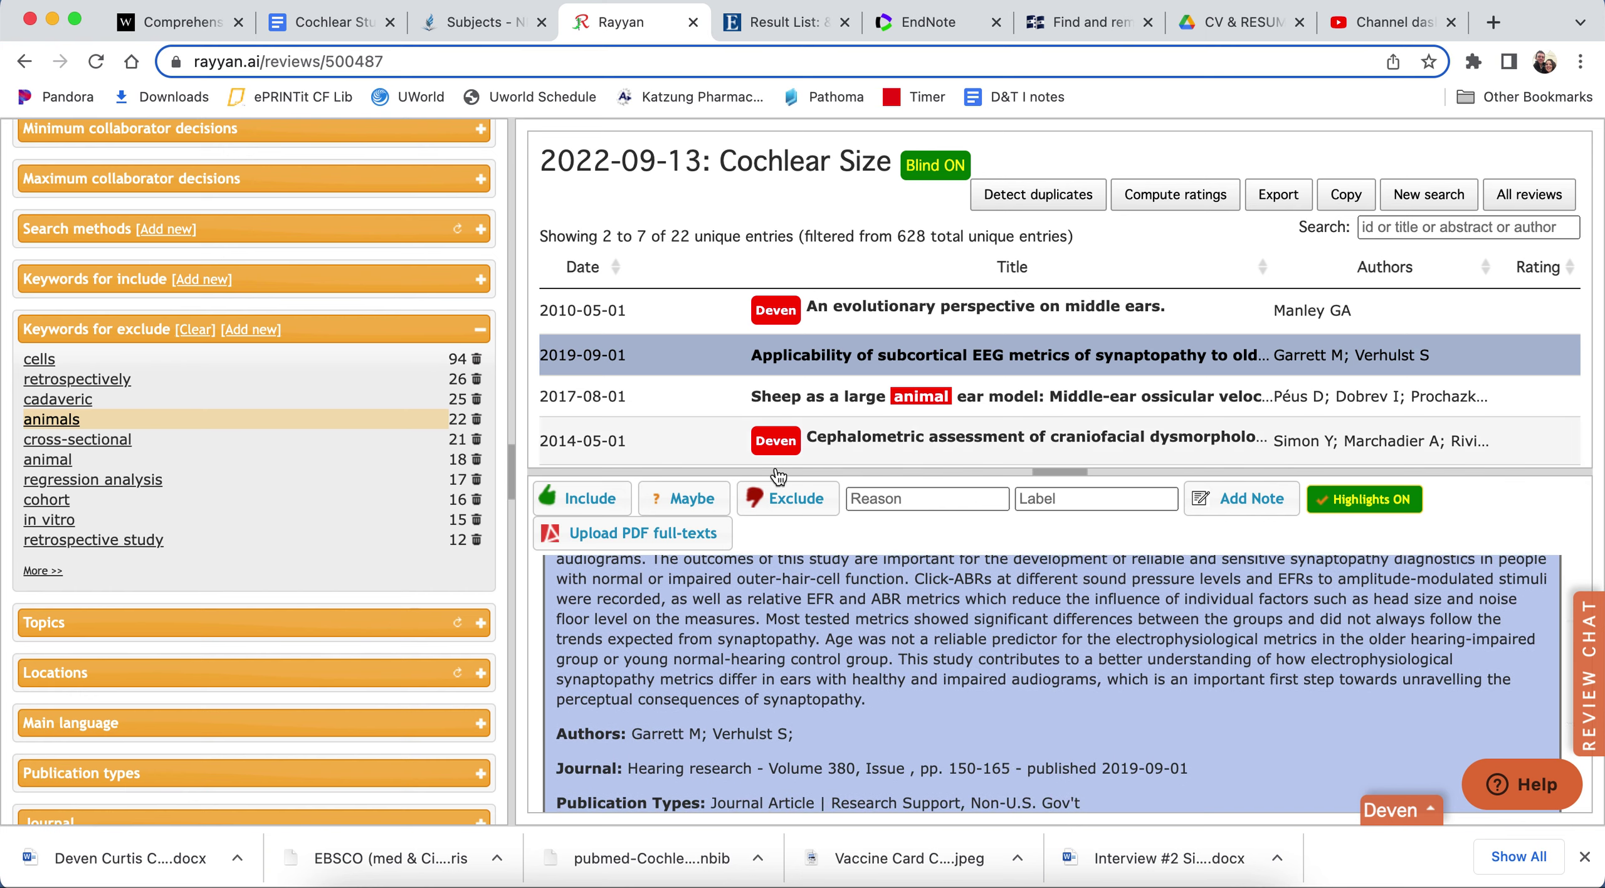
Exclude the EEG synaptopathy article and read the 2017-08-01 sheep ear model article's abstract.
click(782, 498)
click(826, 397)
scroll(792, 683, down, 1)
scroll(790, 681, up, 1)
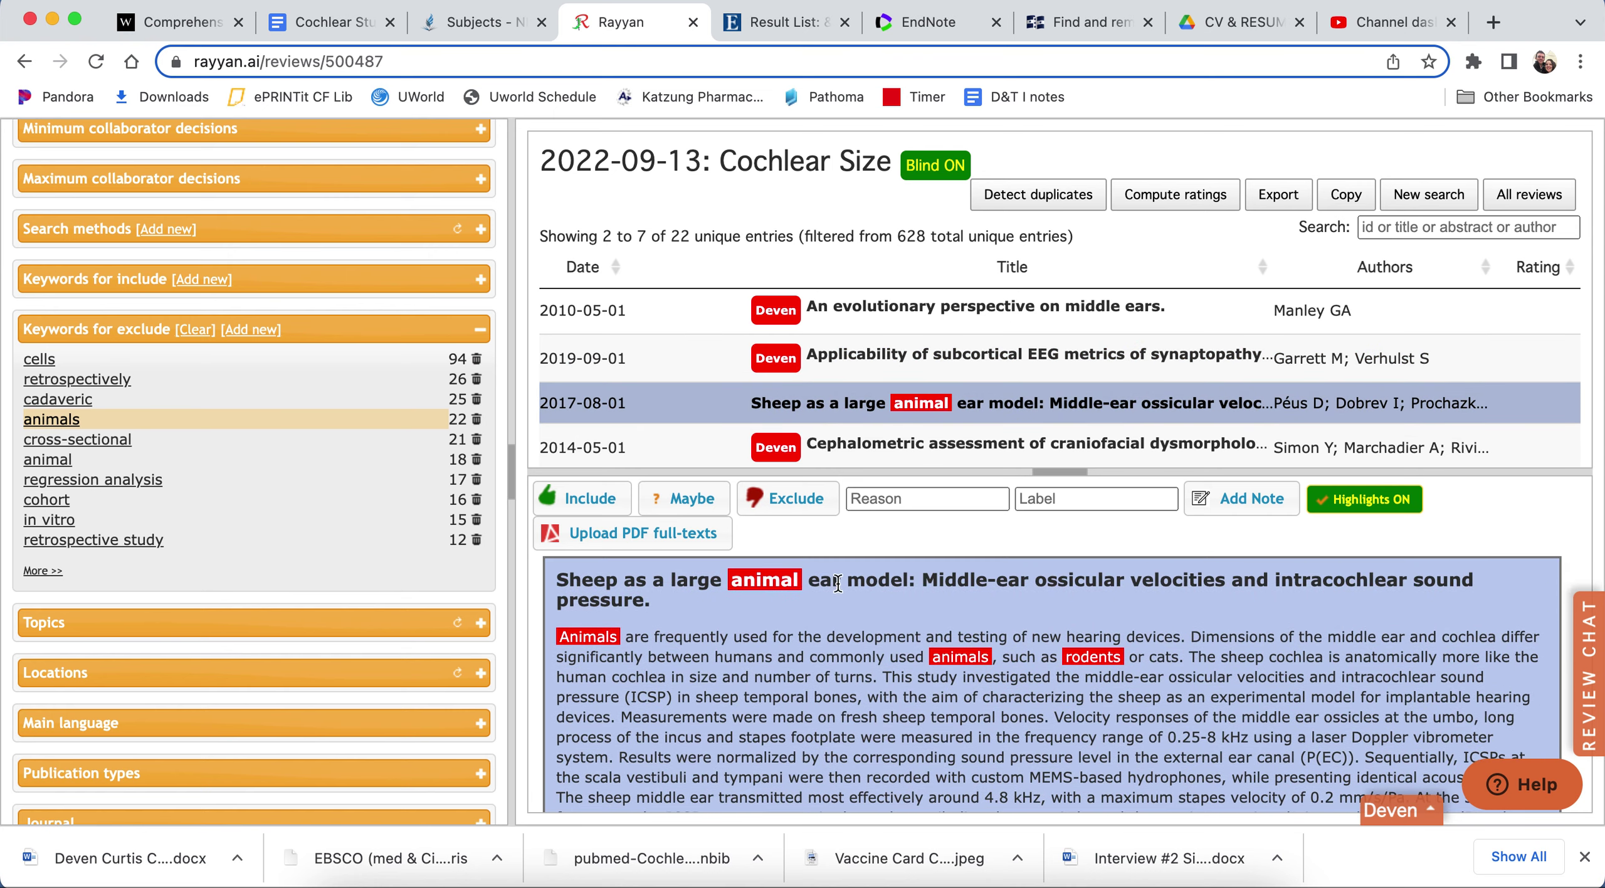
scroll(973, 637, down, 2)
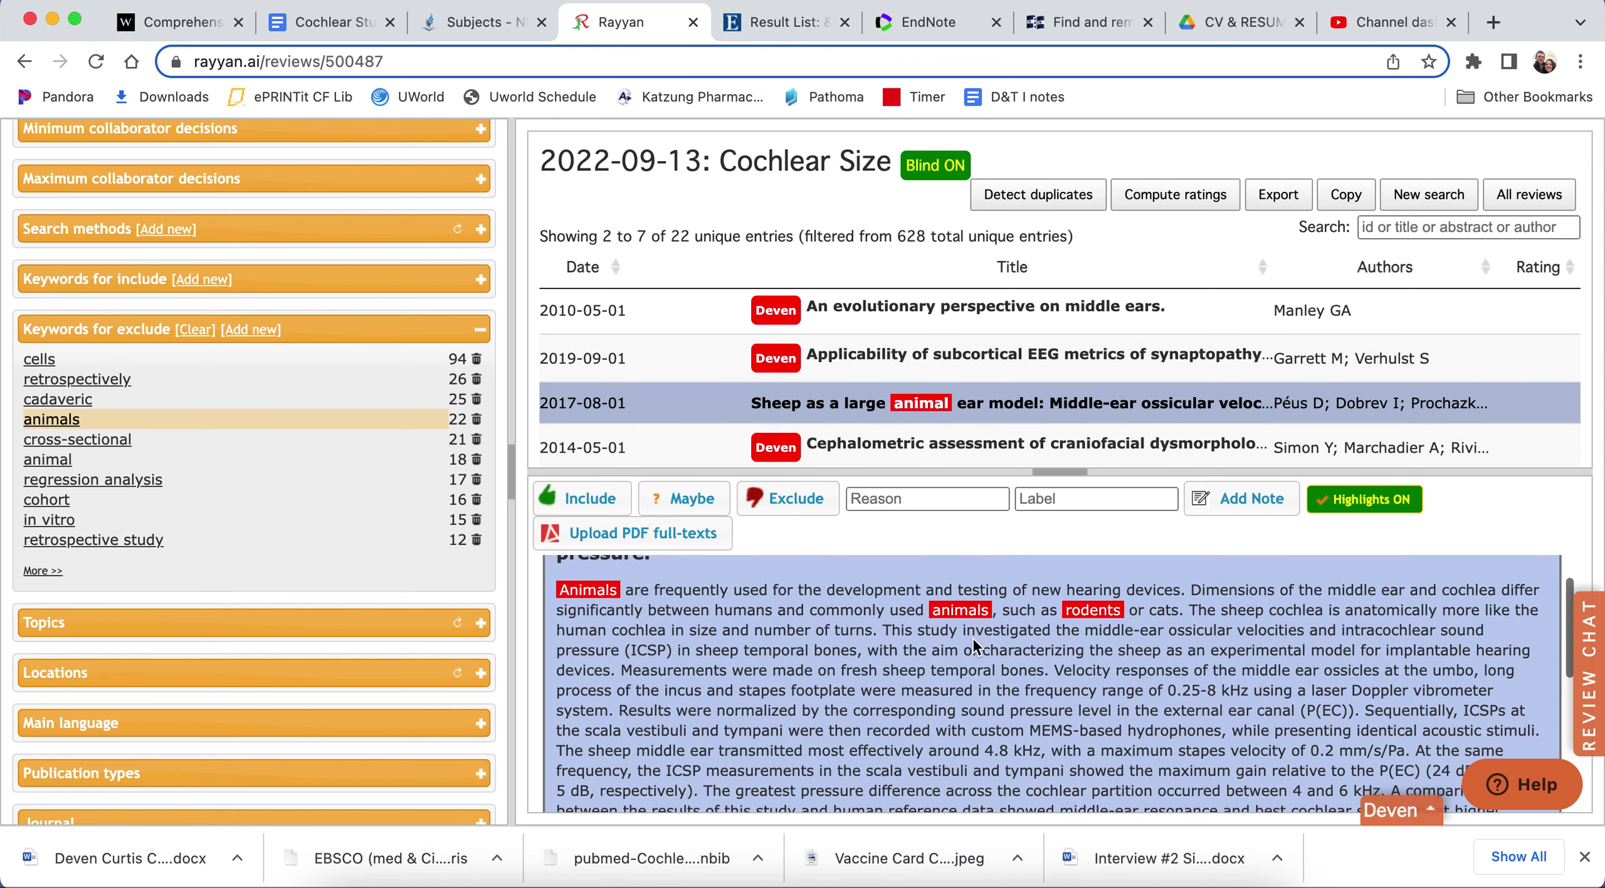
scroll(977, 637, down, 3)
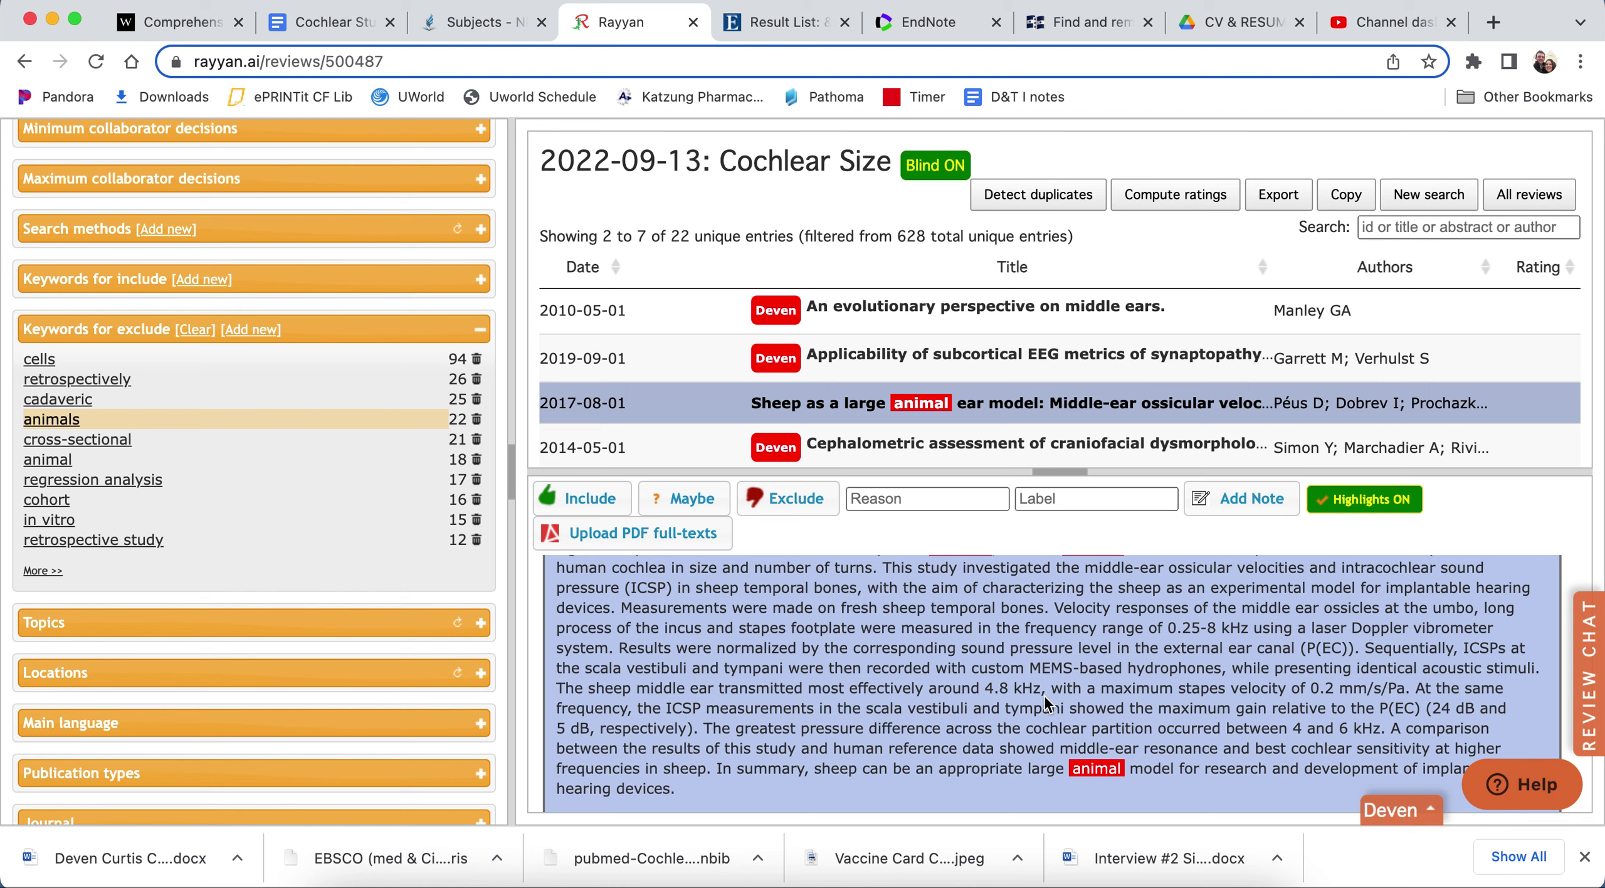
Exclude the sheep ear model article, bringing the tally to 580 undecided and 46 excluded.
scroll(996, 721, down, 5)
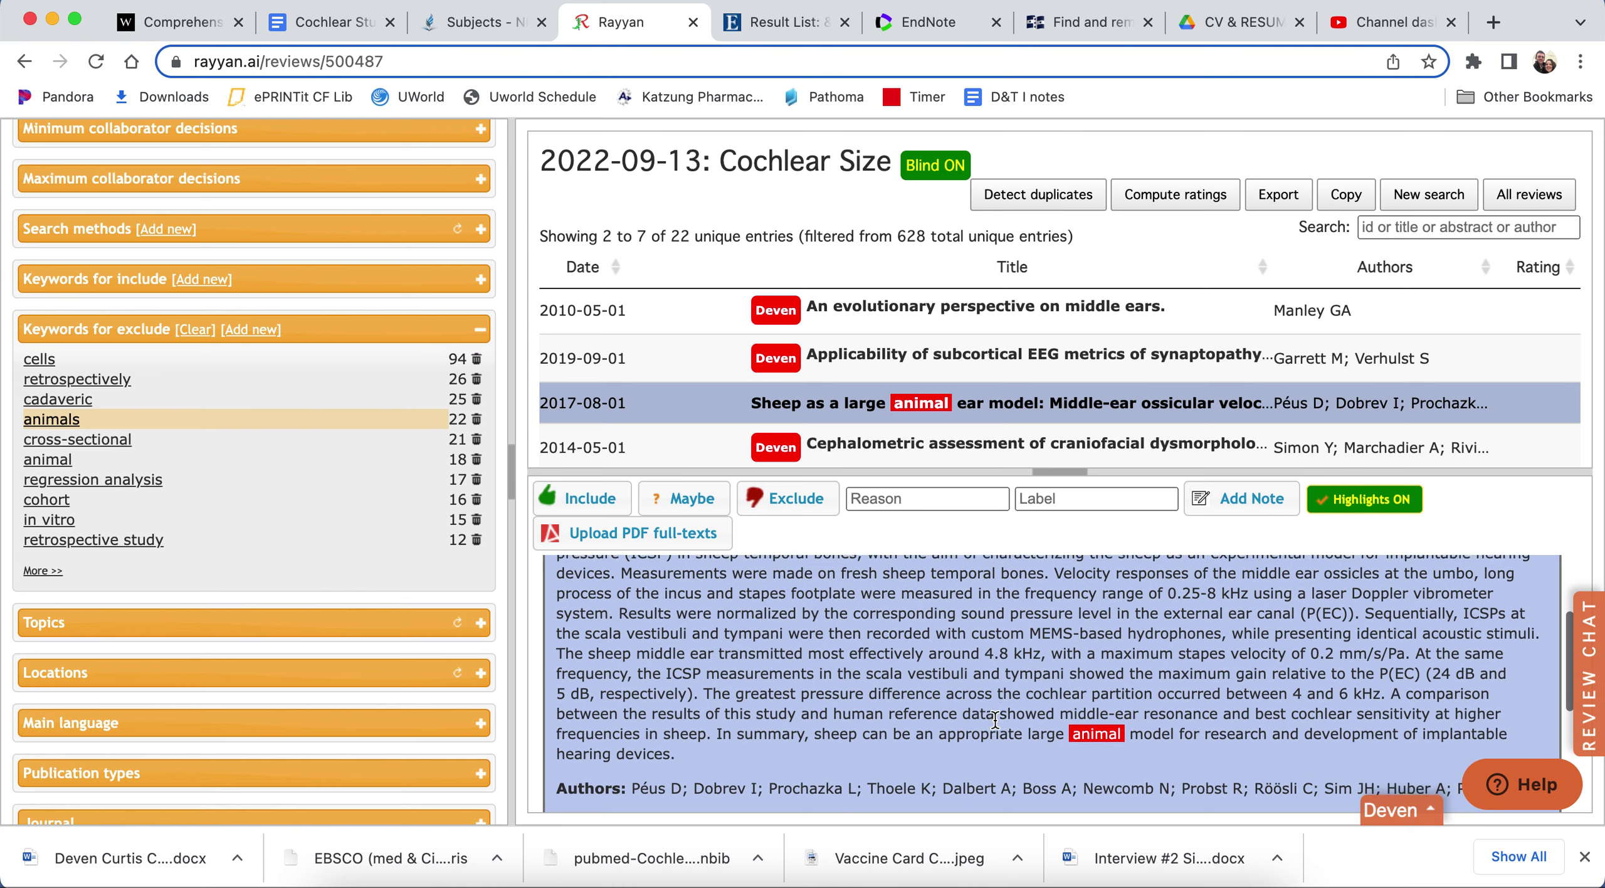
scroll(997, 724, up, 3)
scroll(996, 728, up, 5)
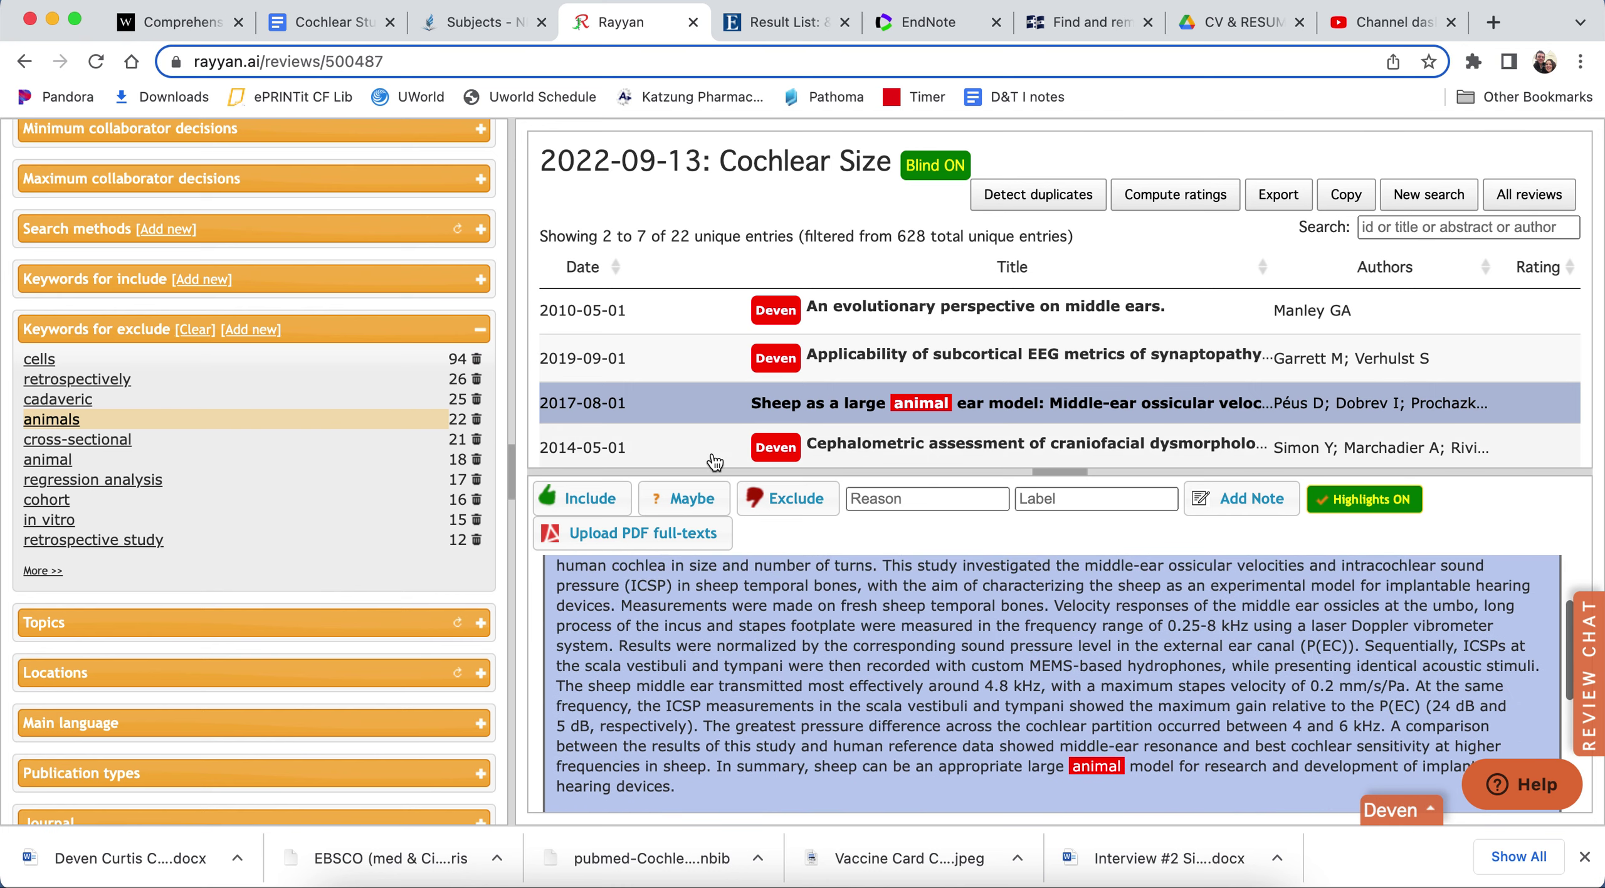
click(784, 498)
scroll(784, 444, down, 15)
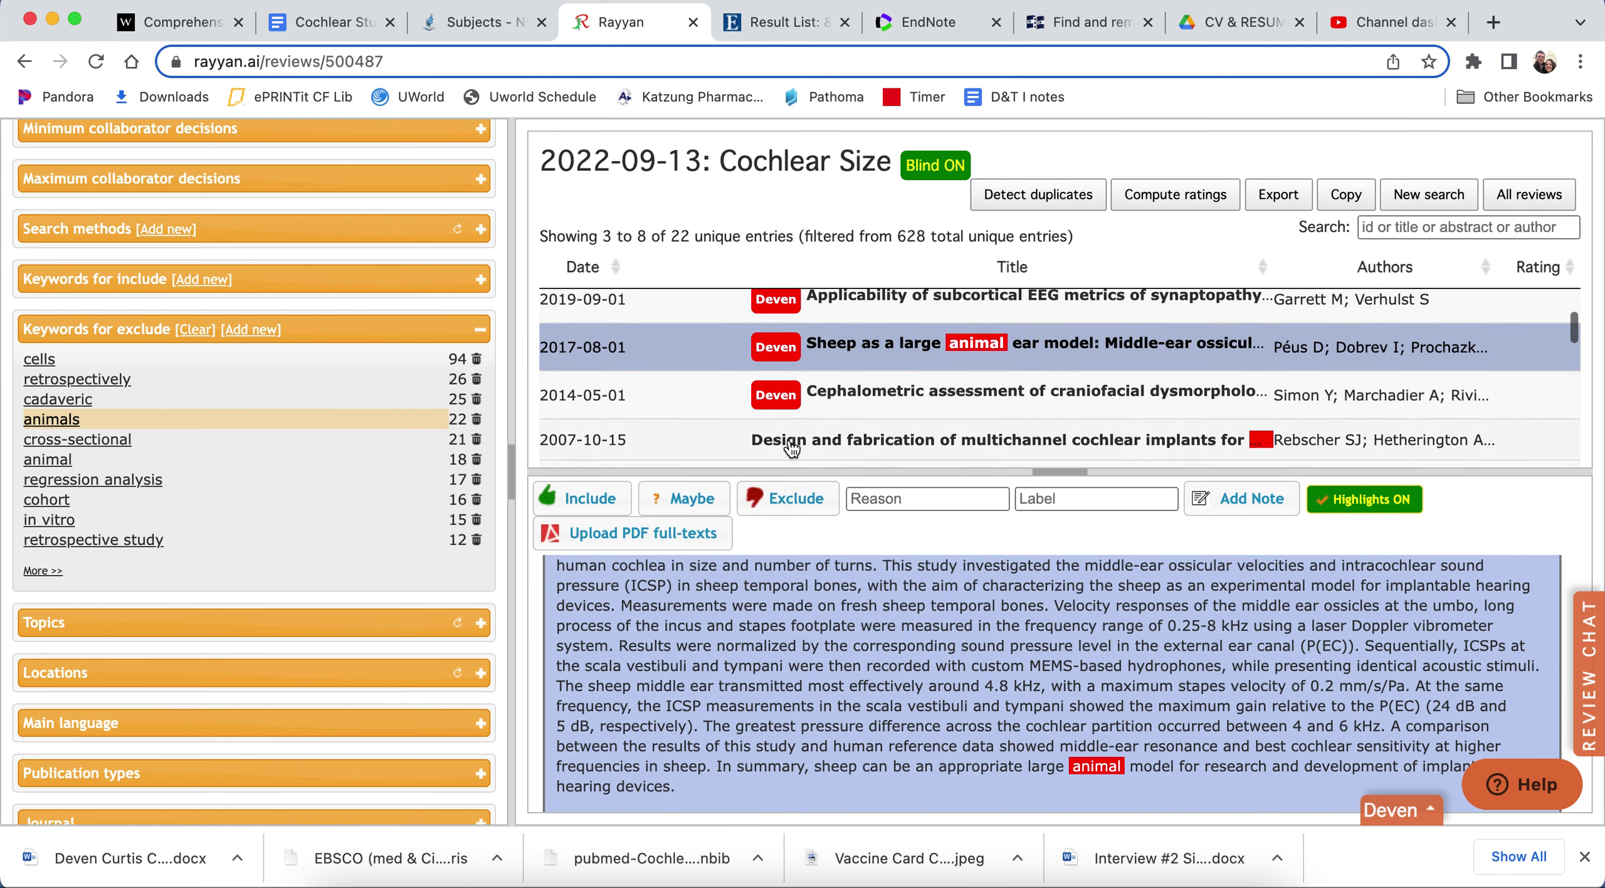
scroll(791, 447, up, 15)
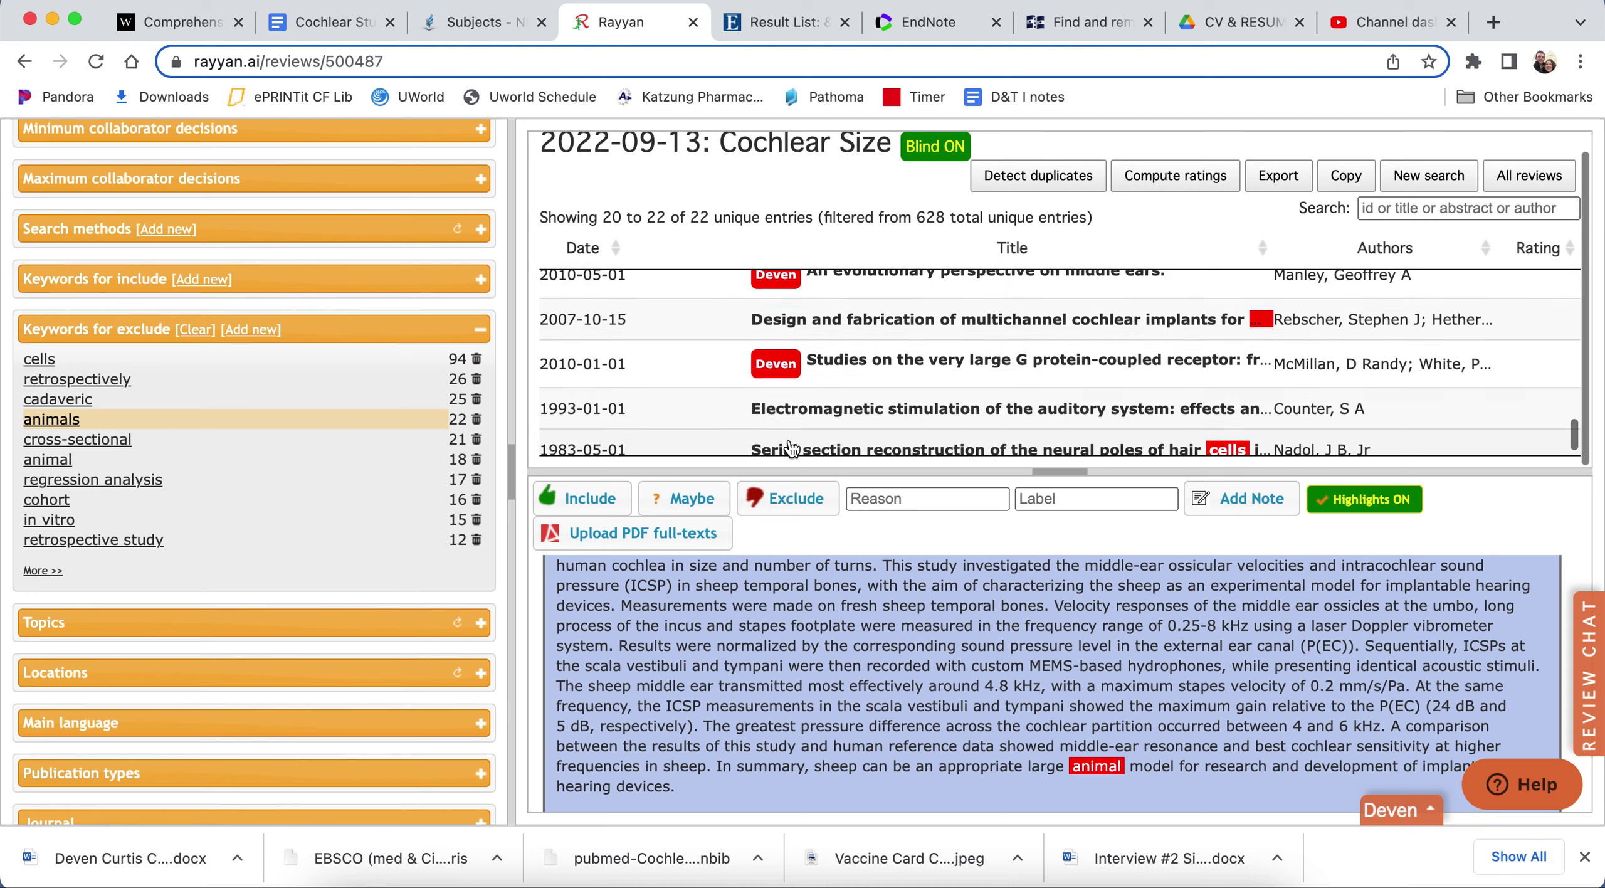
scroll(254, 341, up, 4)
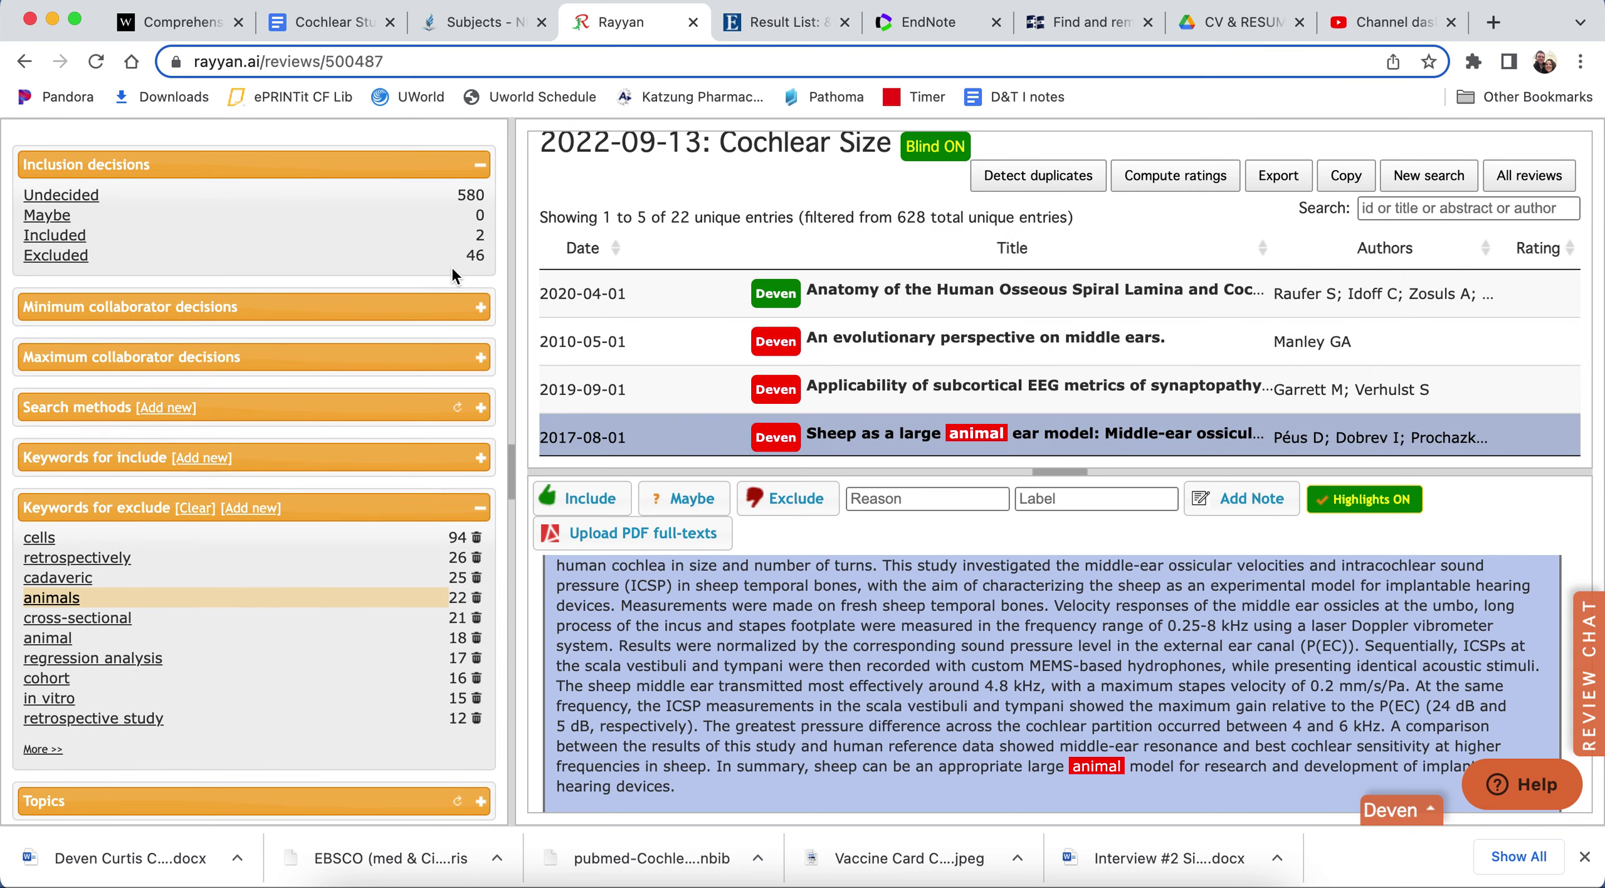
click(602, 500)
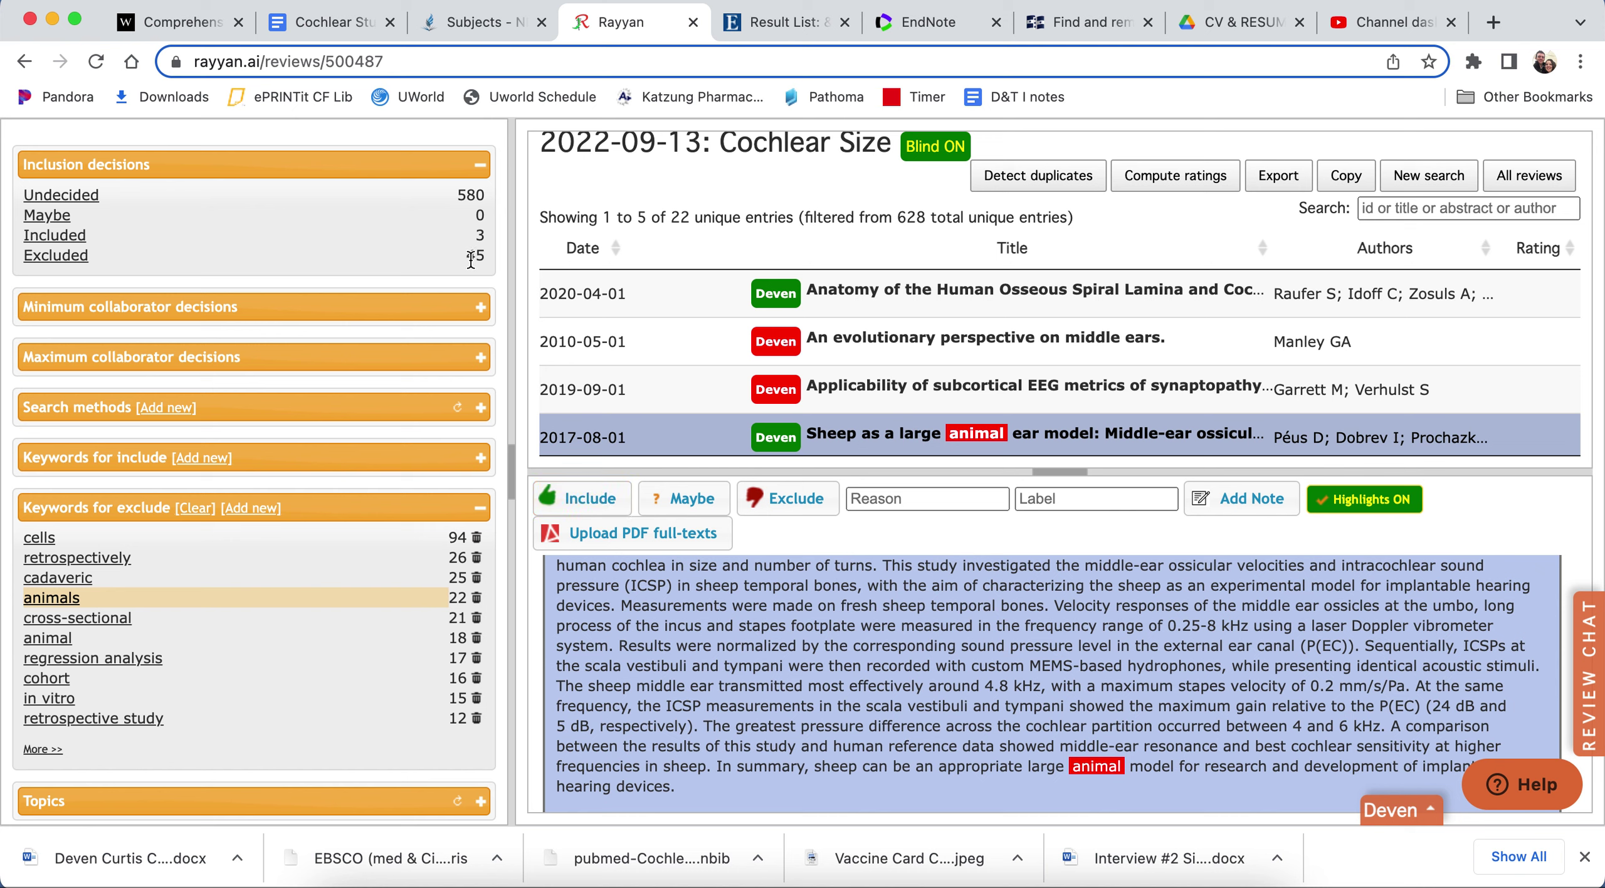
click(787, 500)
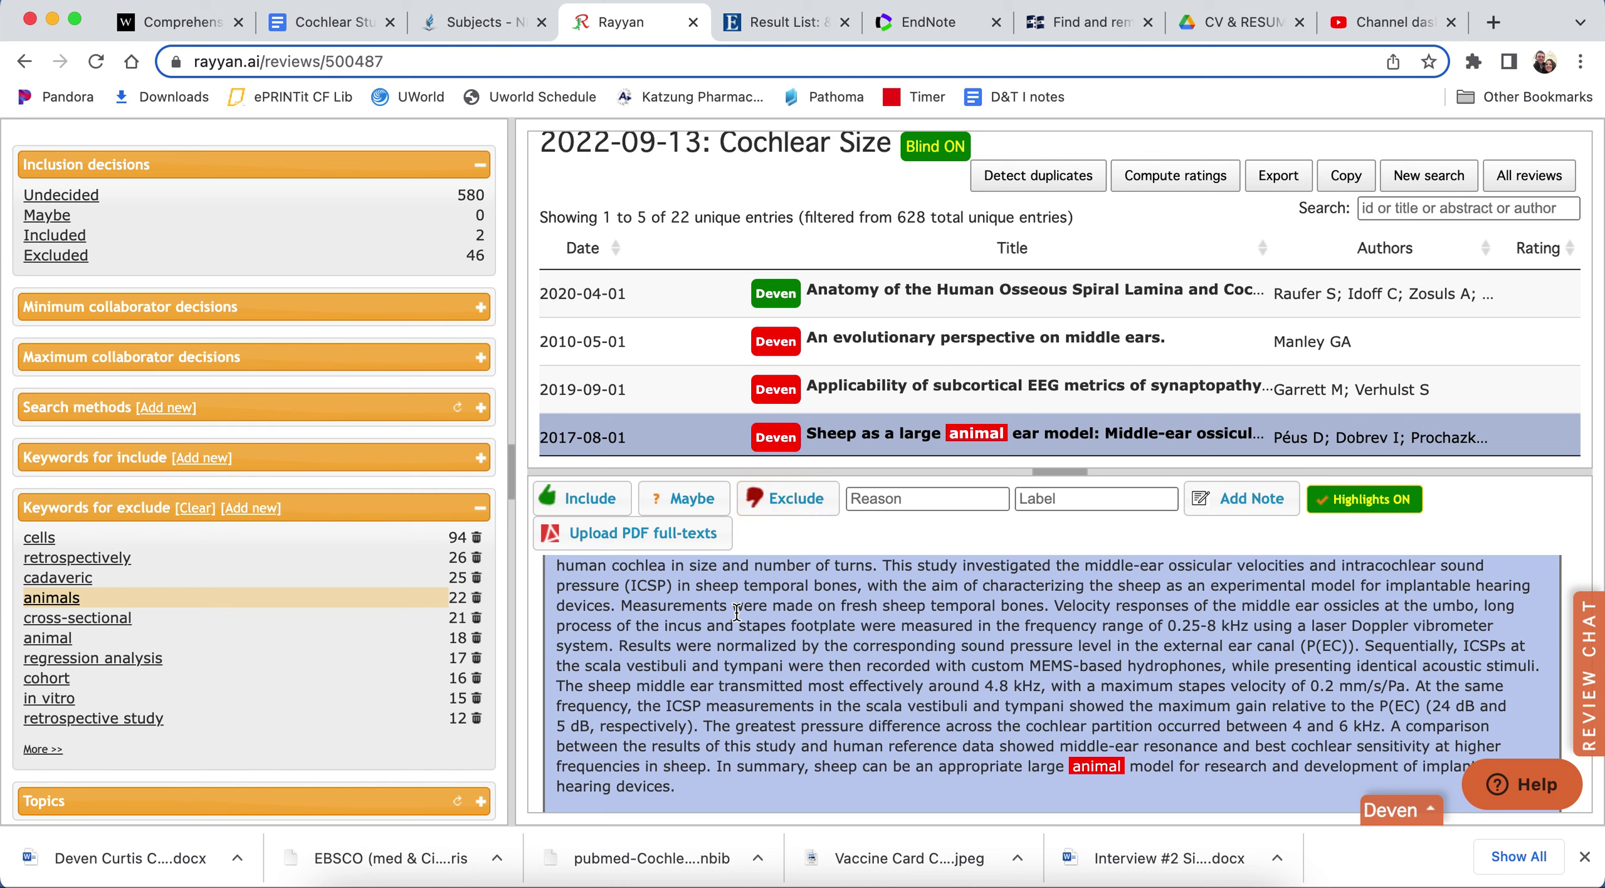
scroll(737, 611, down, 1)
scroll(746, 363, down, 5)
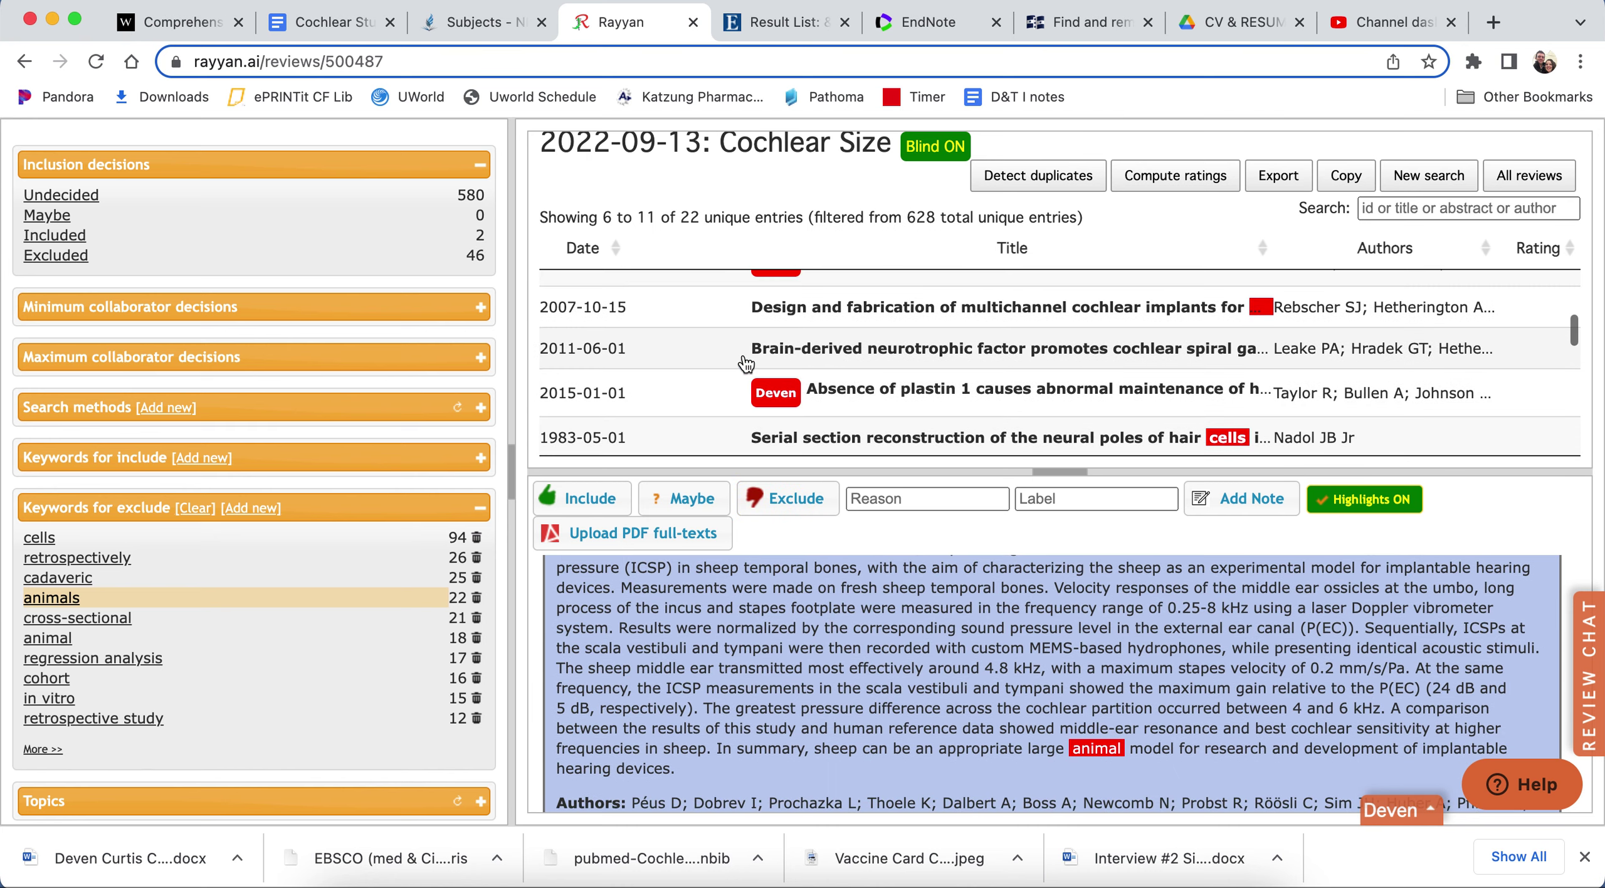
scroll(326, 707, down, 5)
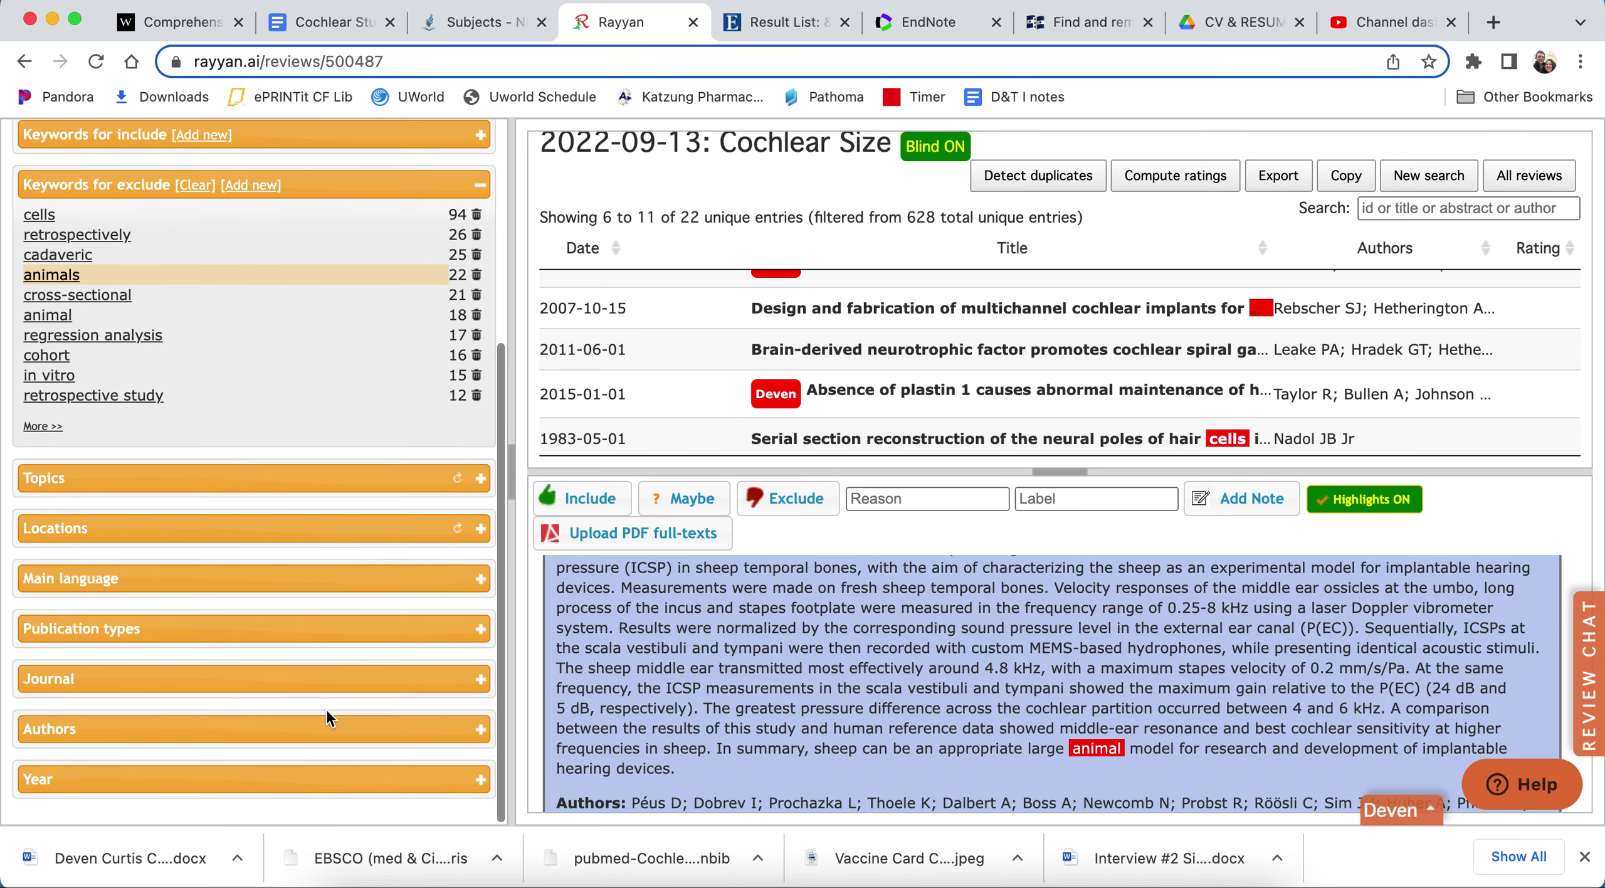
Glance at the Topics and Locations tag clouds, then expand Main language and Publication types.
click(481, 482)
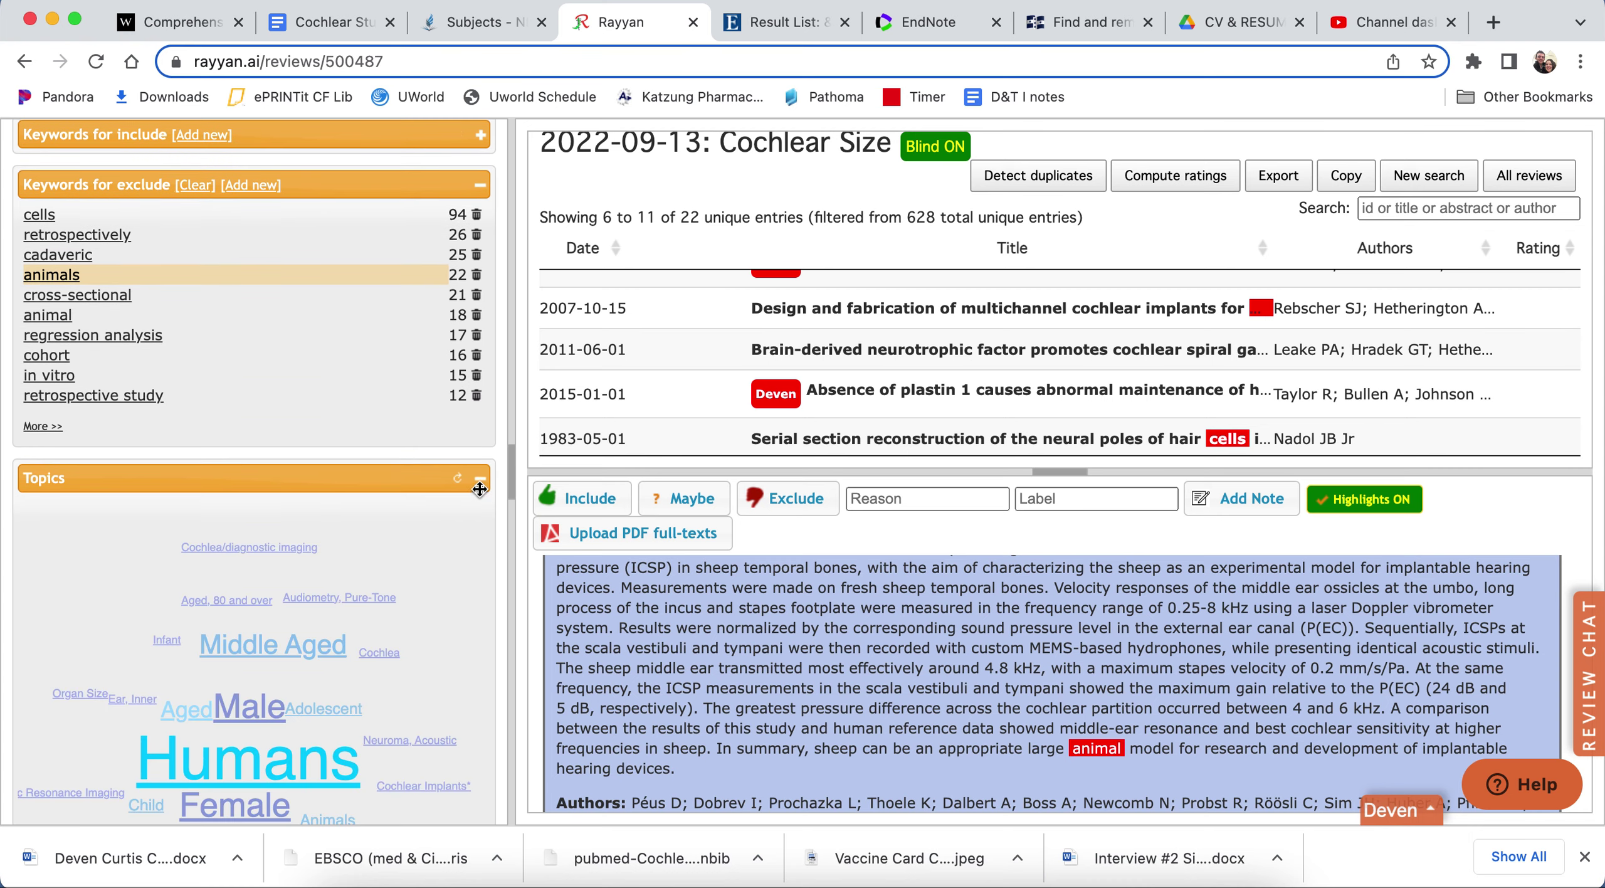
click(481, 481)
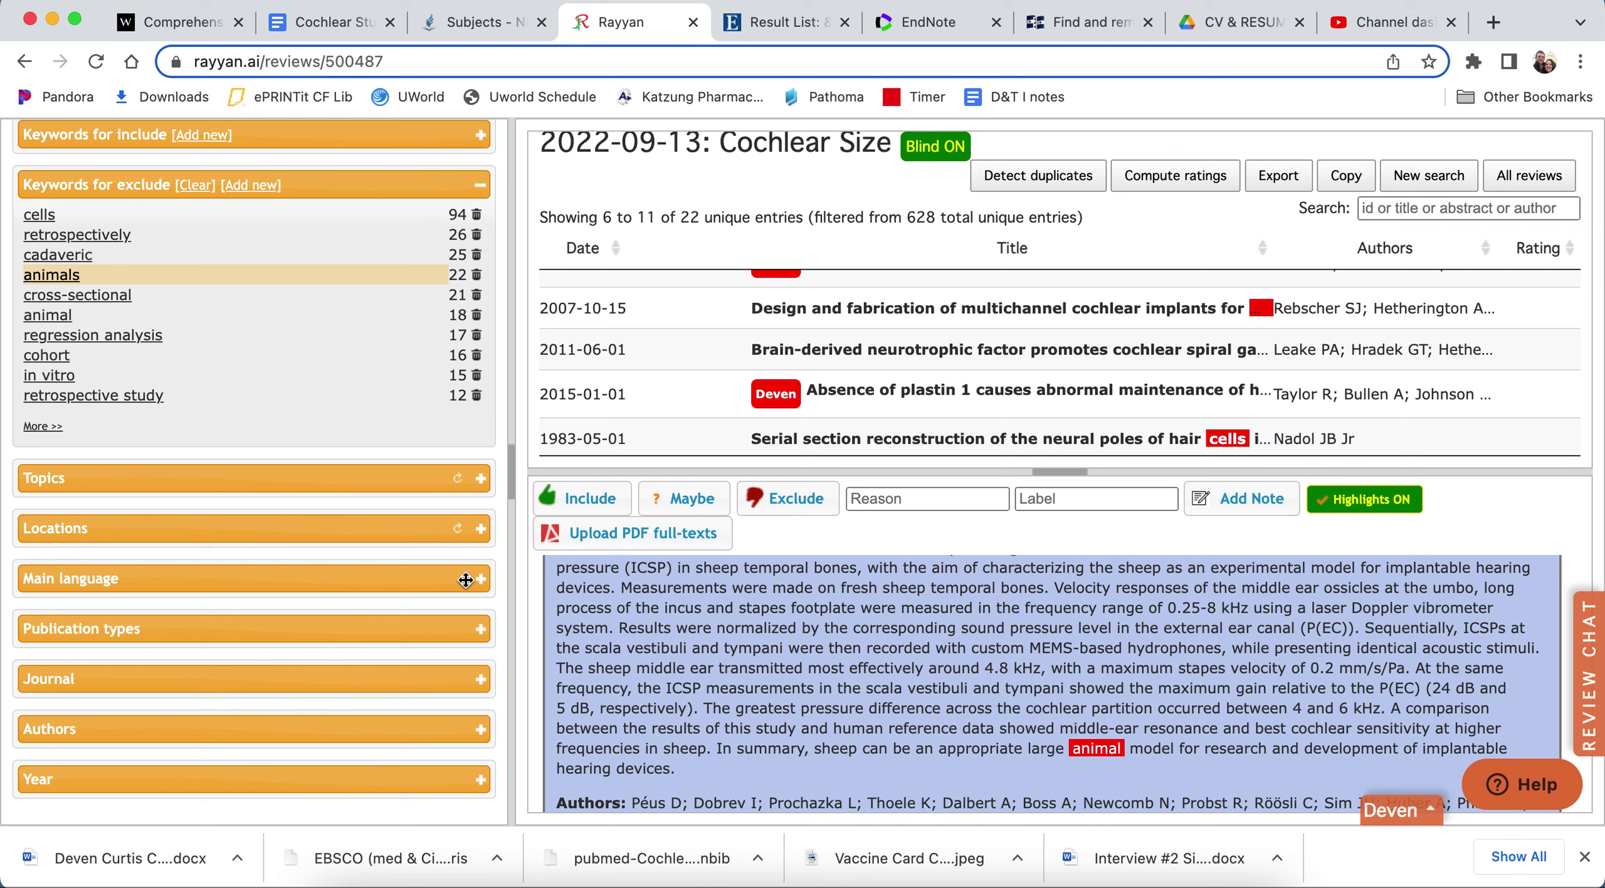
click(481, 529)
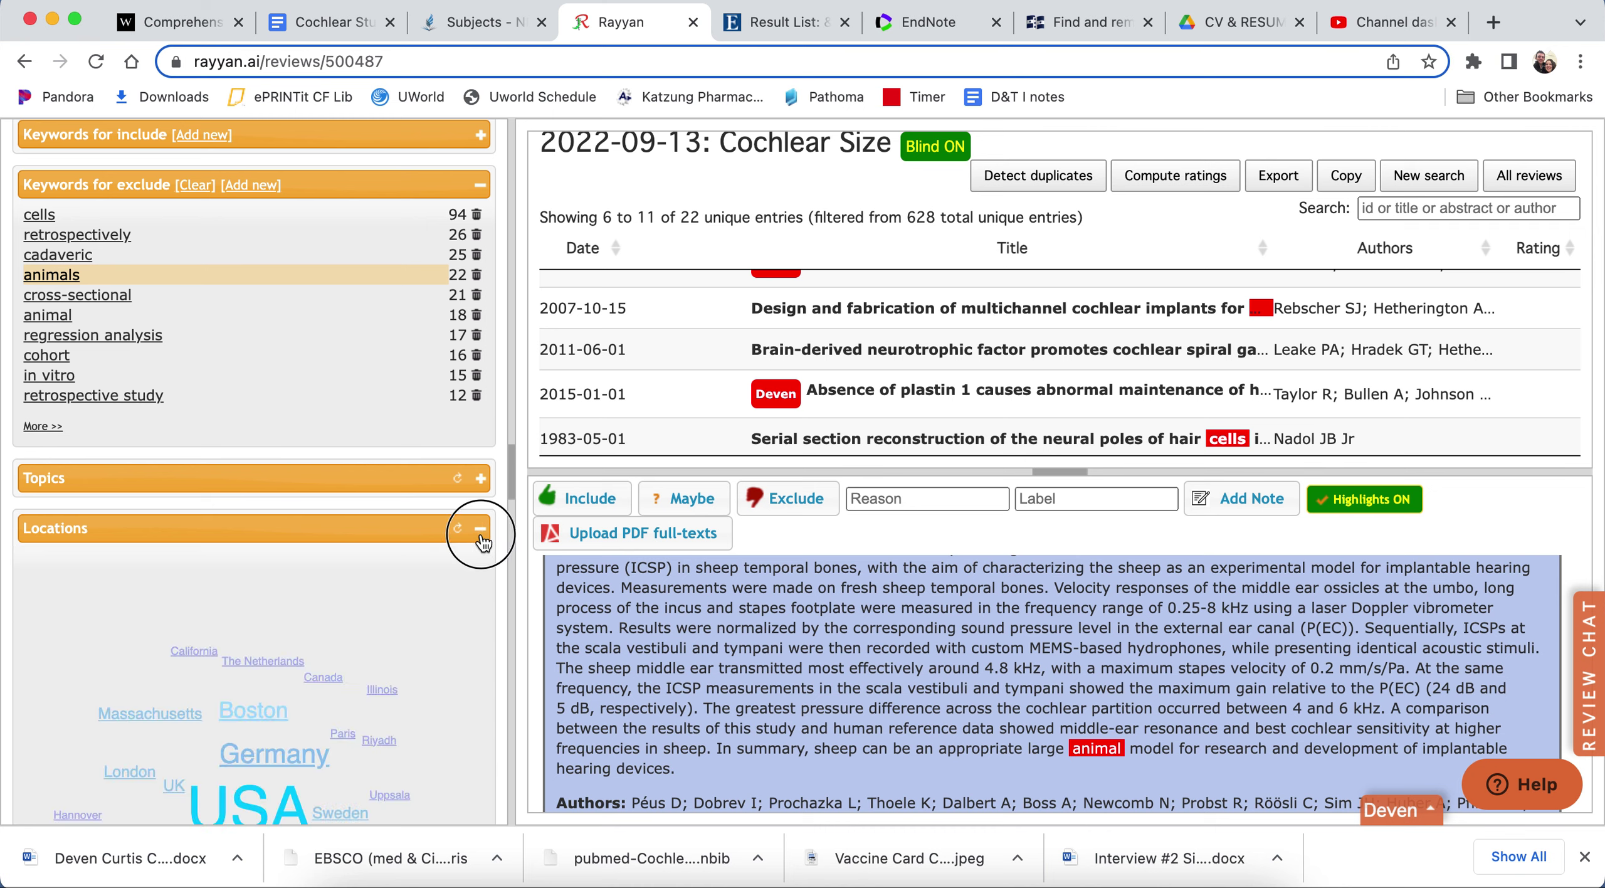
click(480, 530)
click(464, 580)
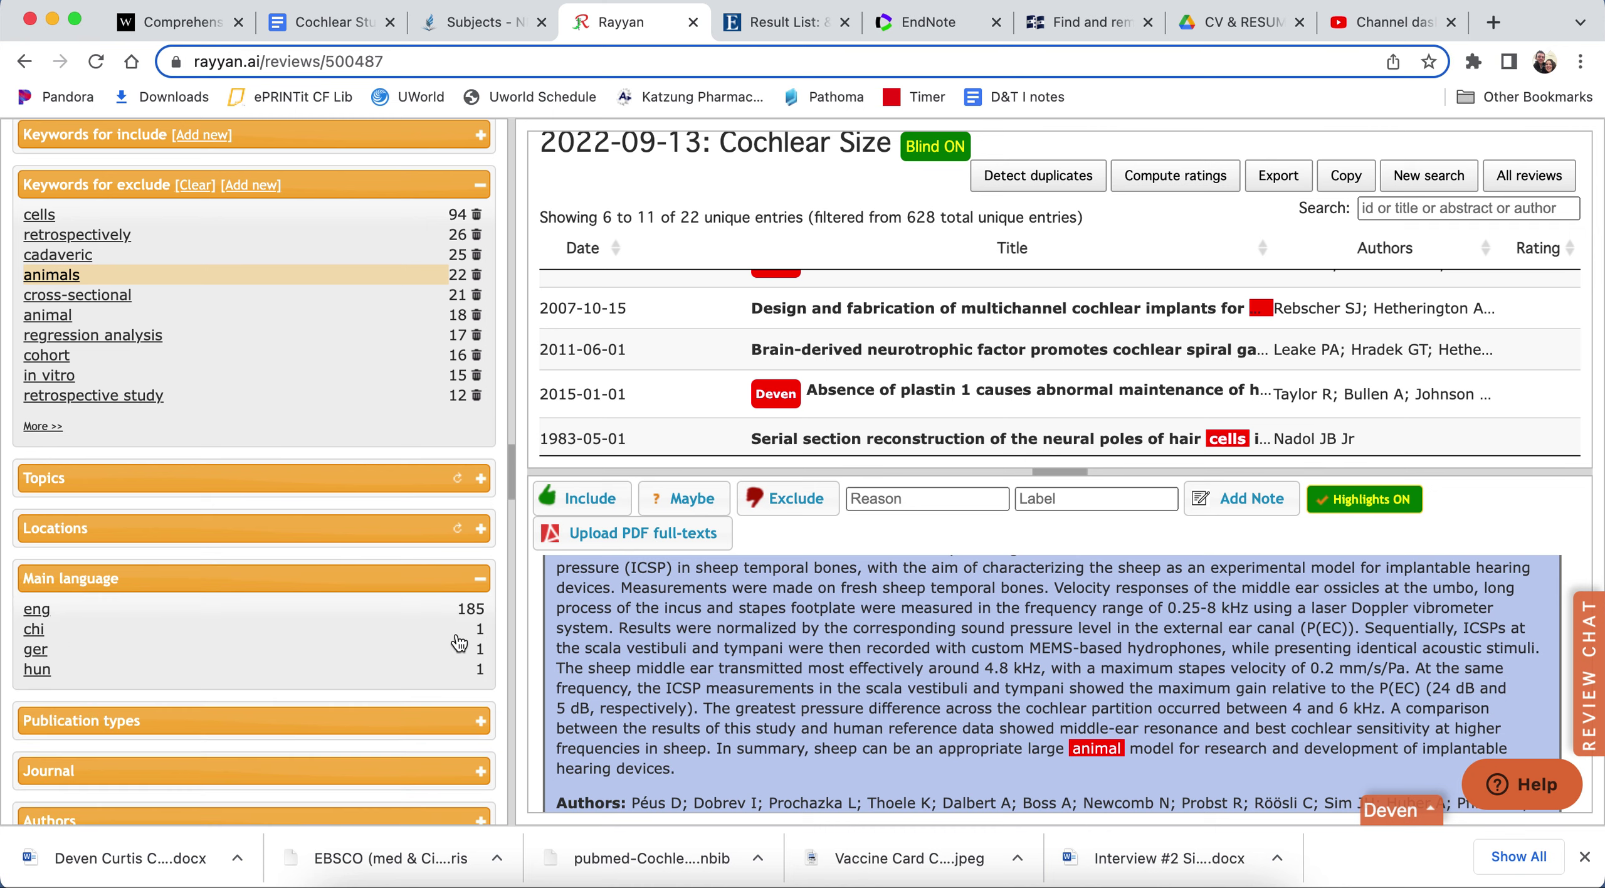
click(480, 720)
scroll(464, 733, down, 3)
scroll(461, 735, down, 1)
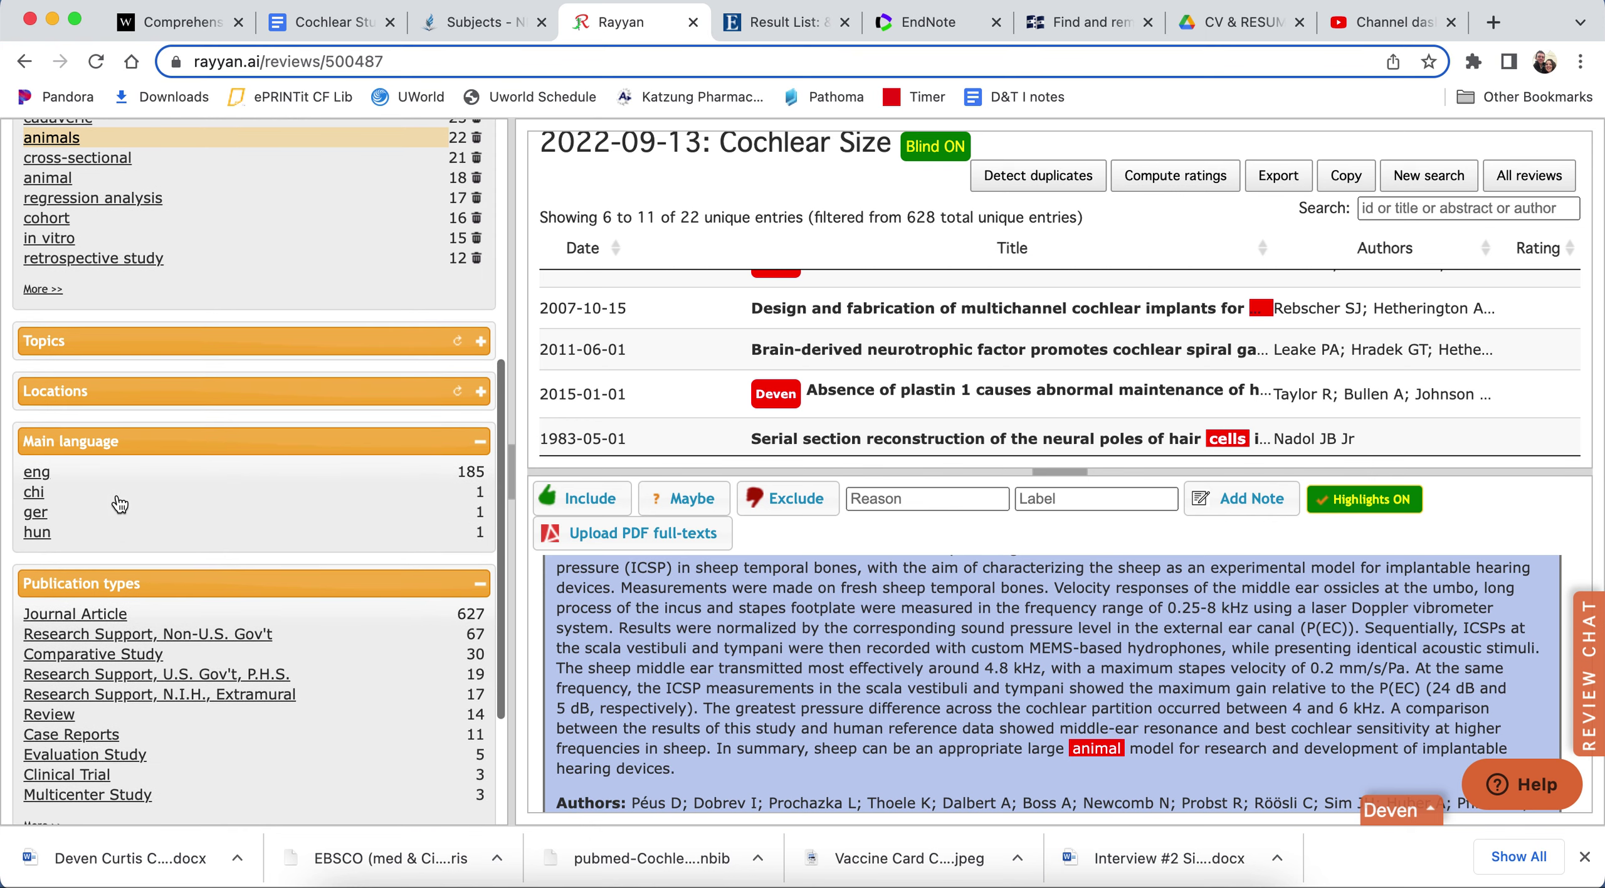
Try the chi, eng, ger and hun language filters, then clear all language filters.
click(37, 495)
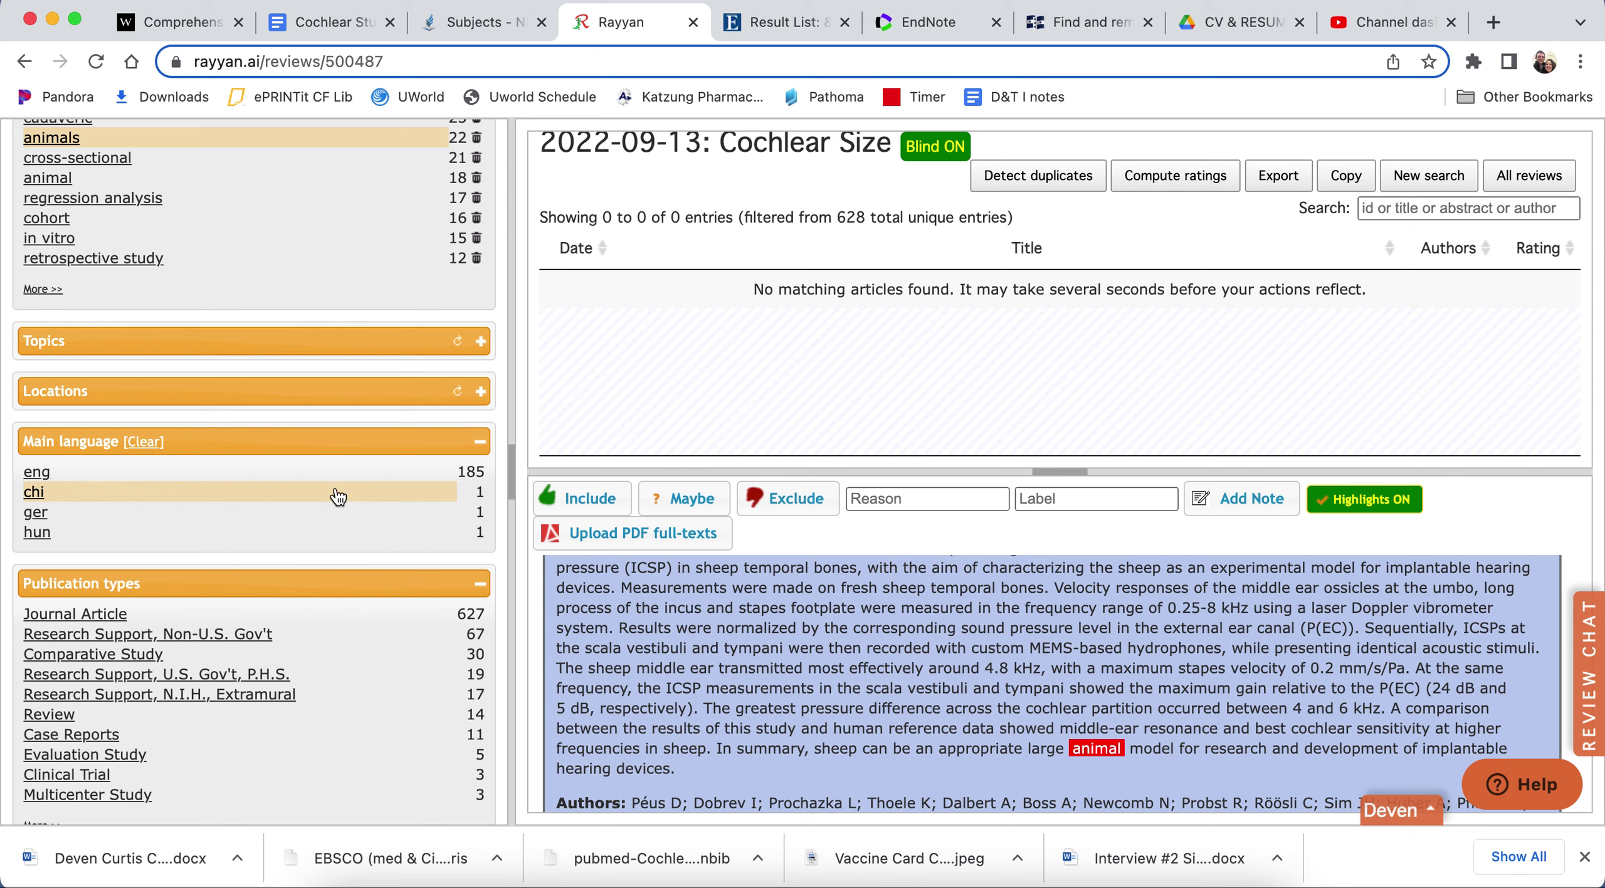
click(289, 496)
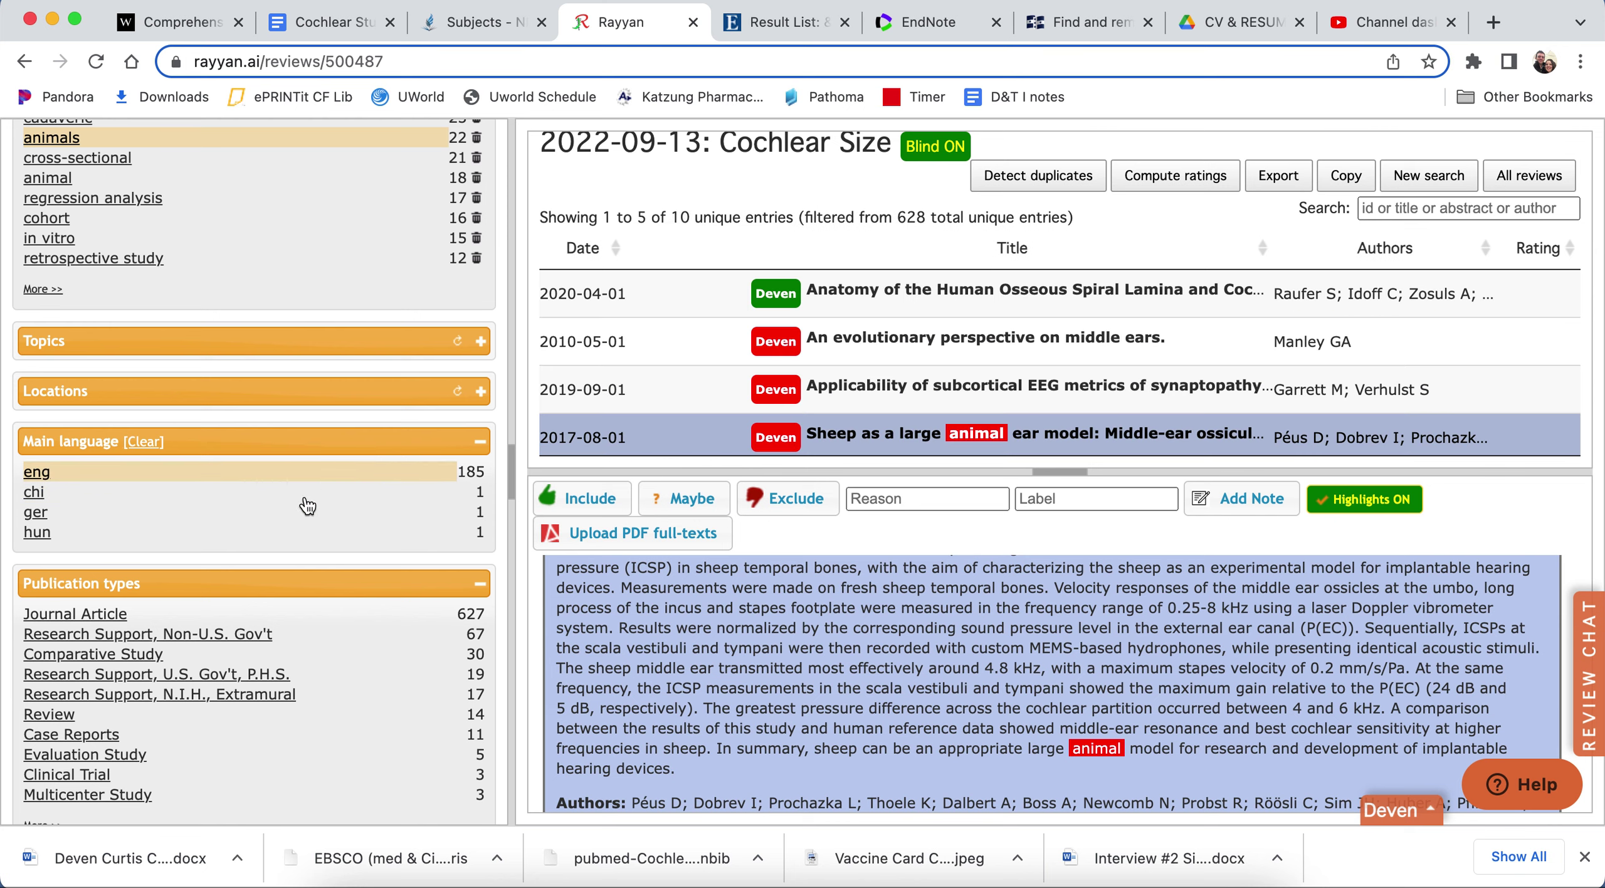
click(295, 519)
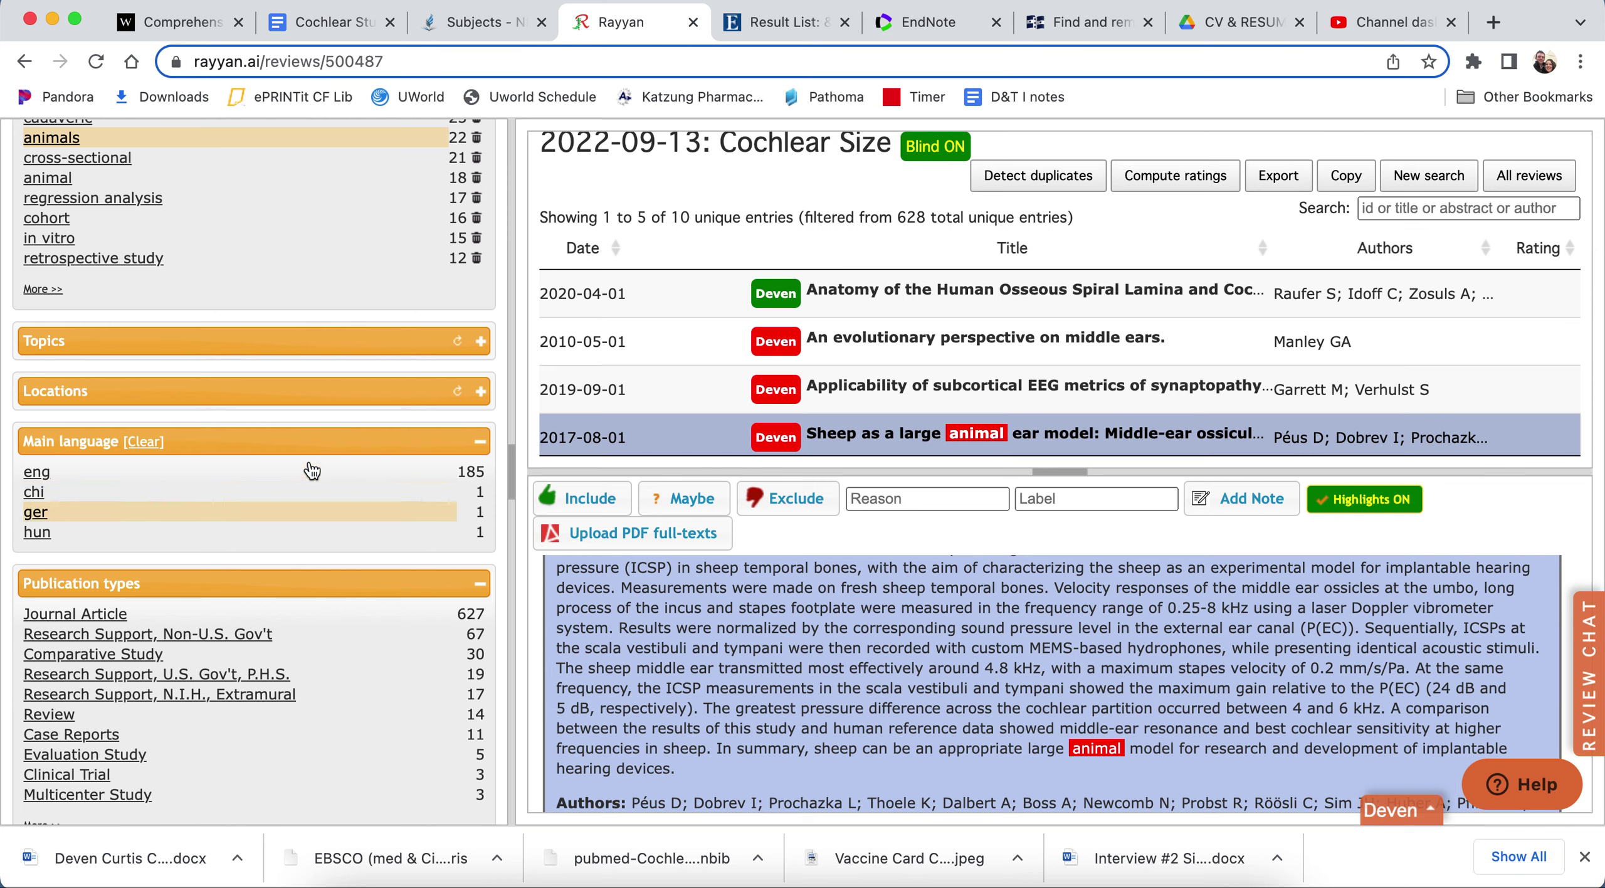
click(309, 476)
click(305, 522)
click(311, 505)
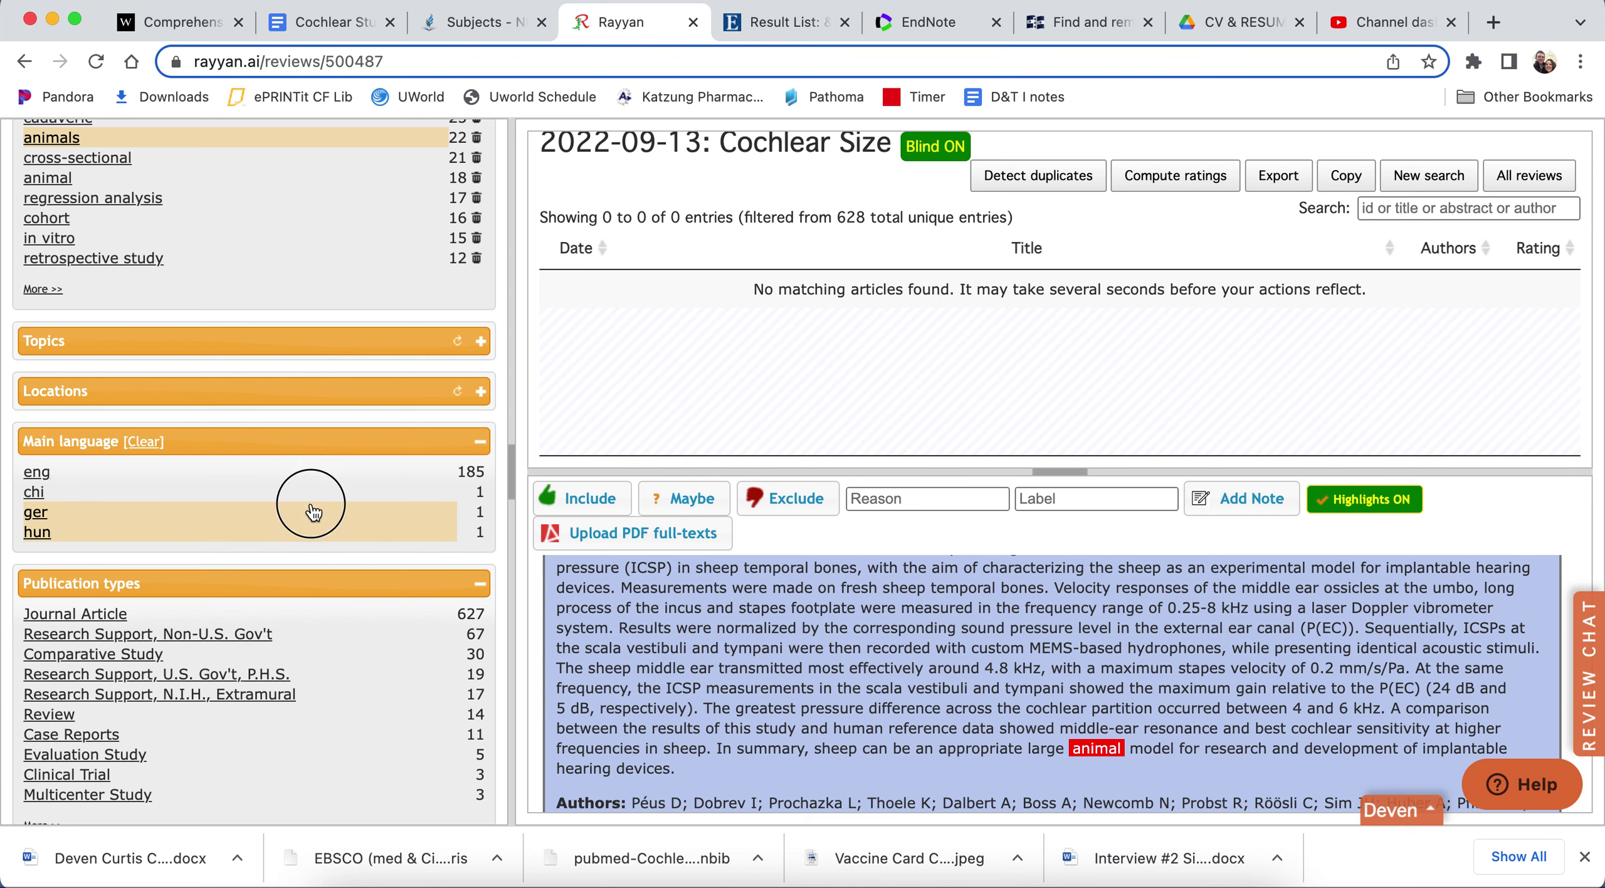
click(312, 522)
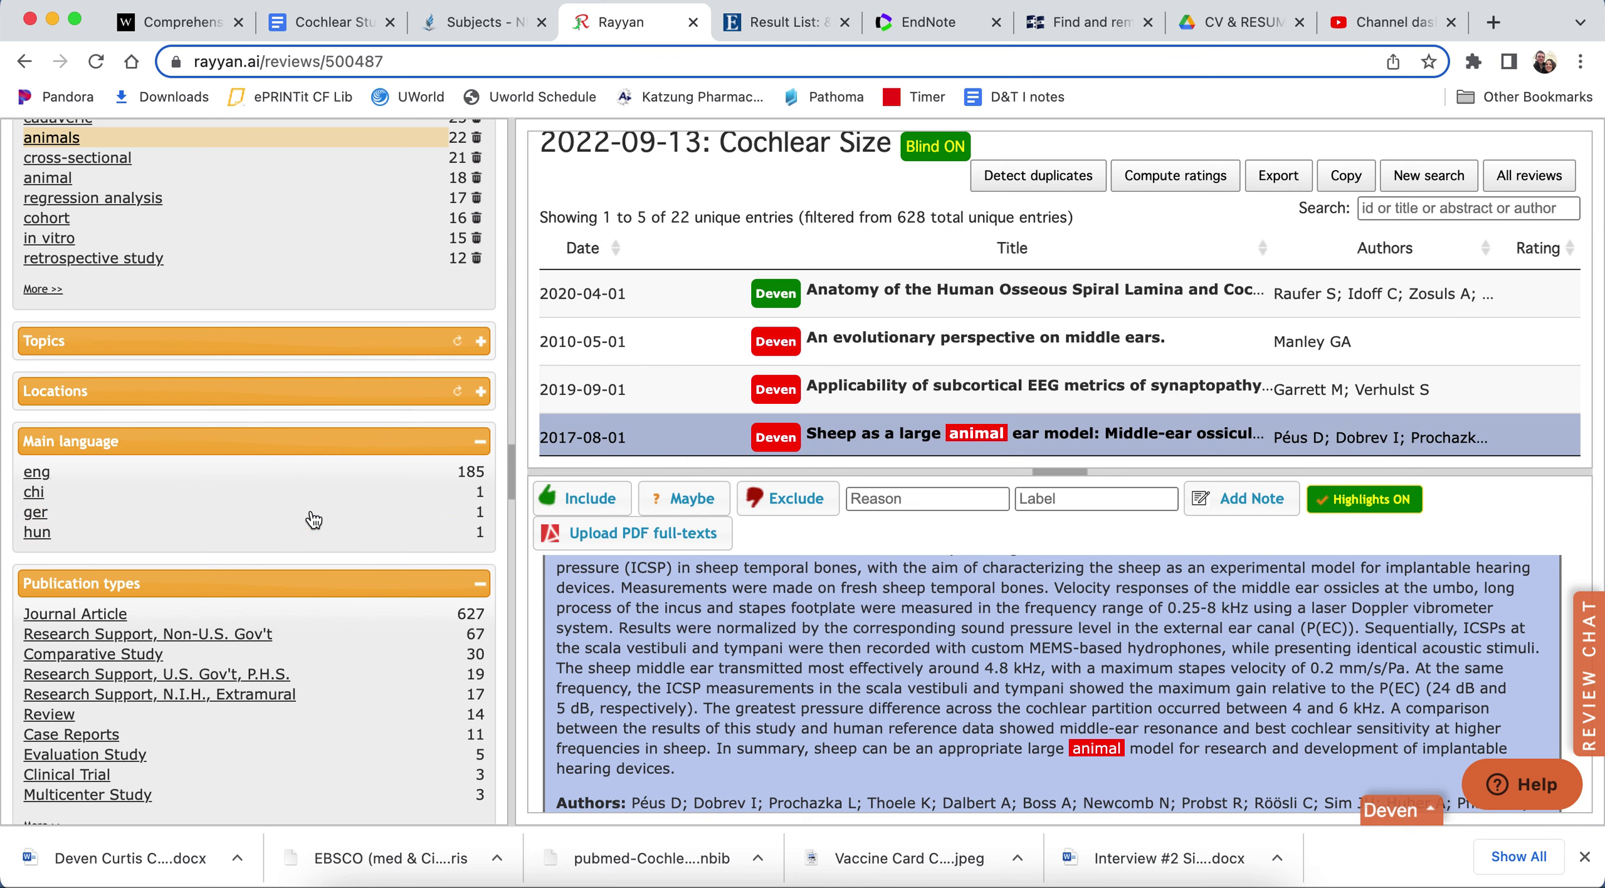
scroll(314, 520, up, 5)
scroll(310, 509, down, 8)
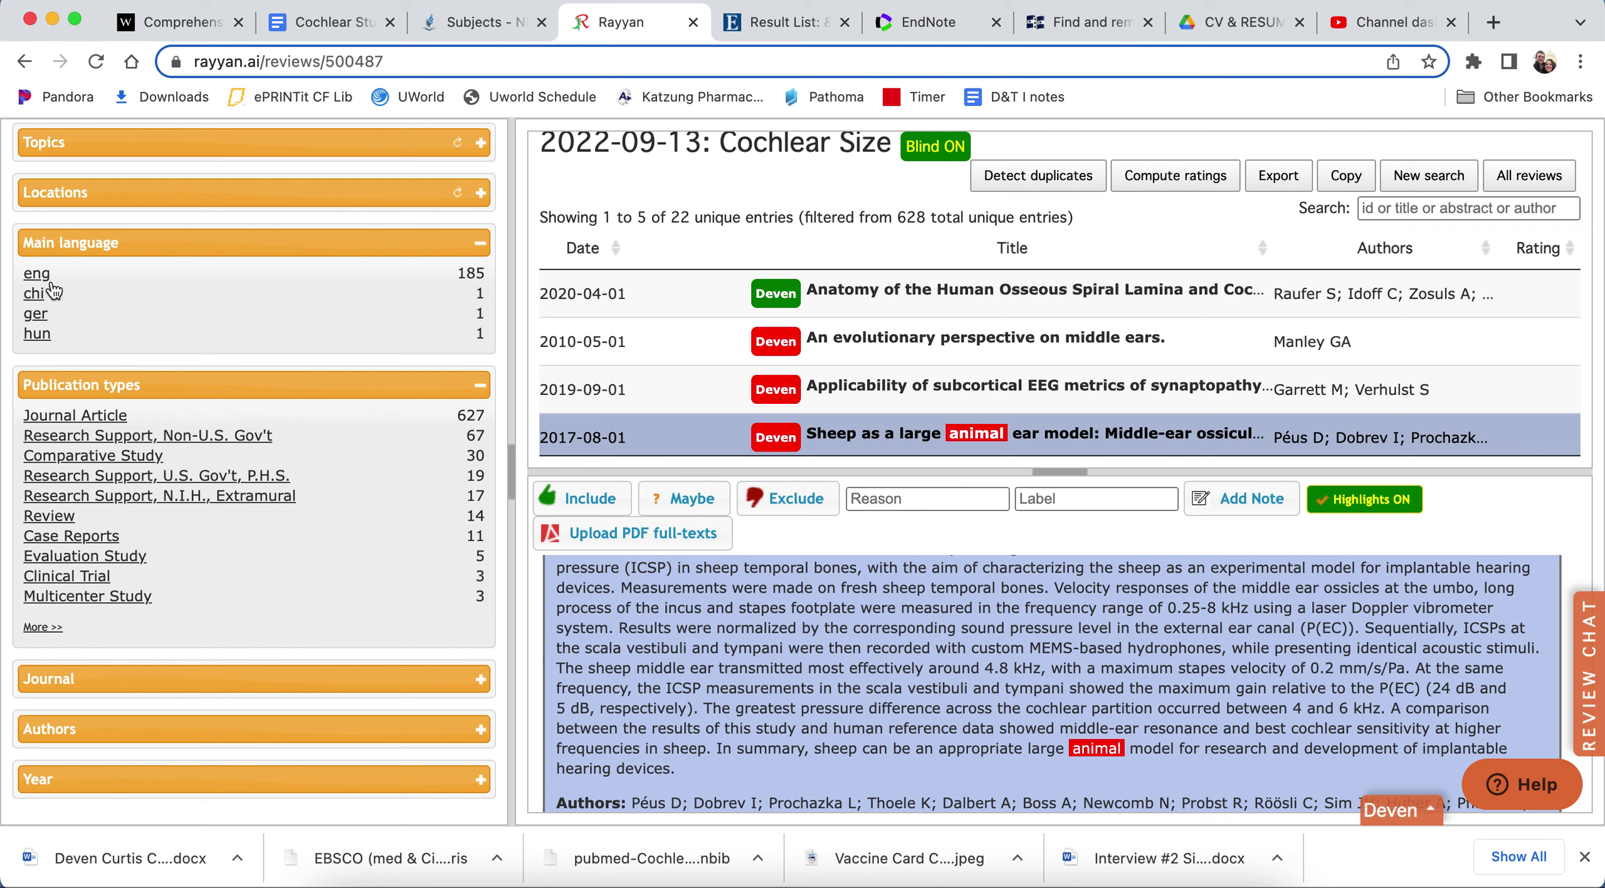
Collapse the Publication types, Main language and Keywords for exclude facets.
click(485, 389)
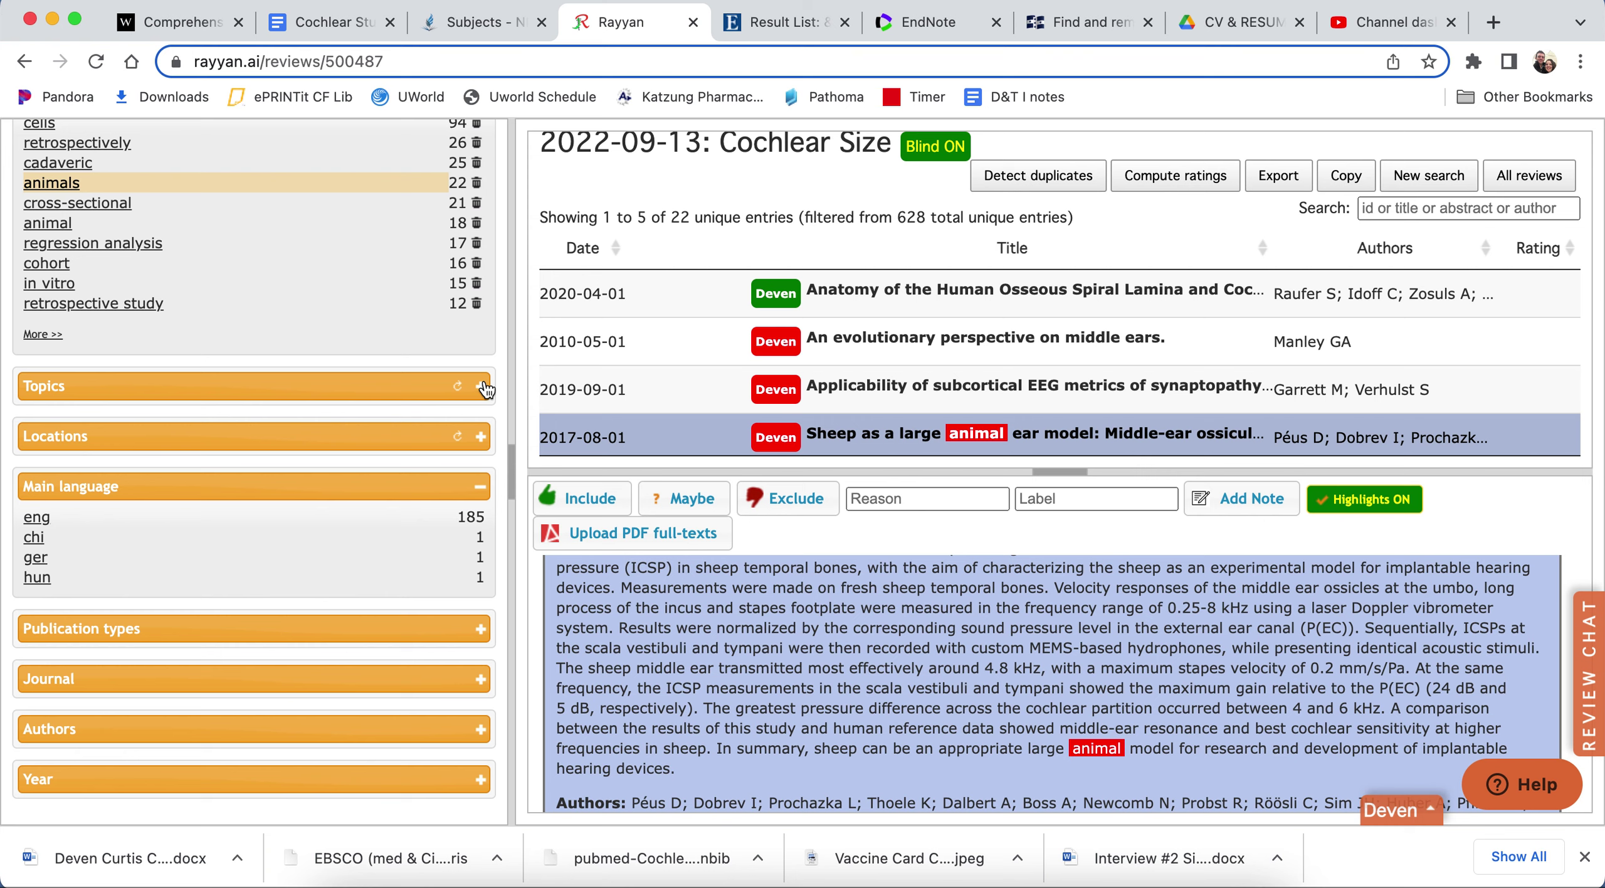
click(481, 492)
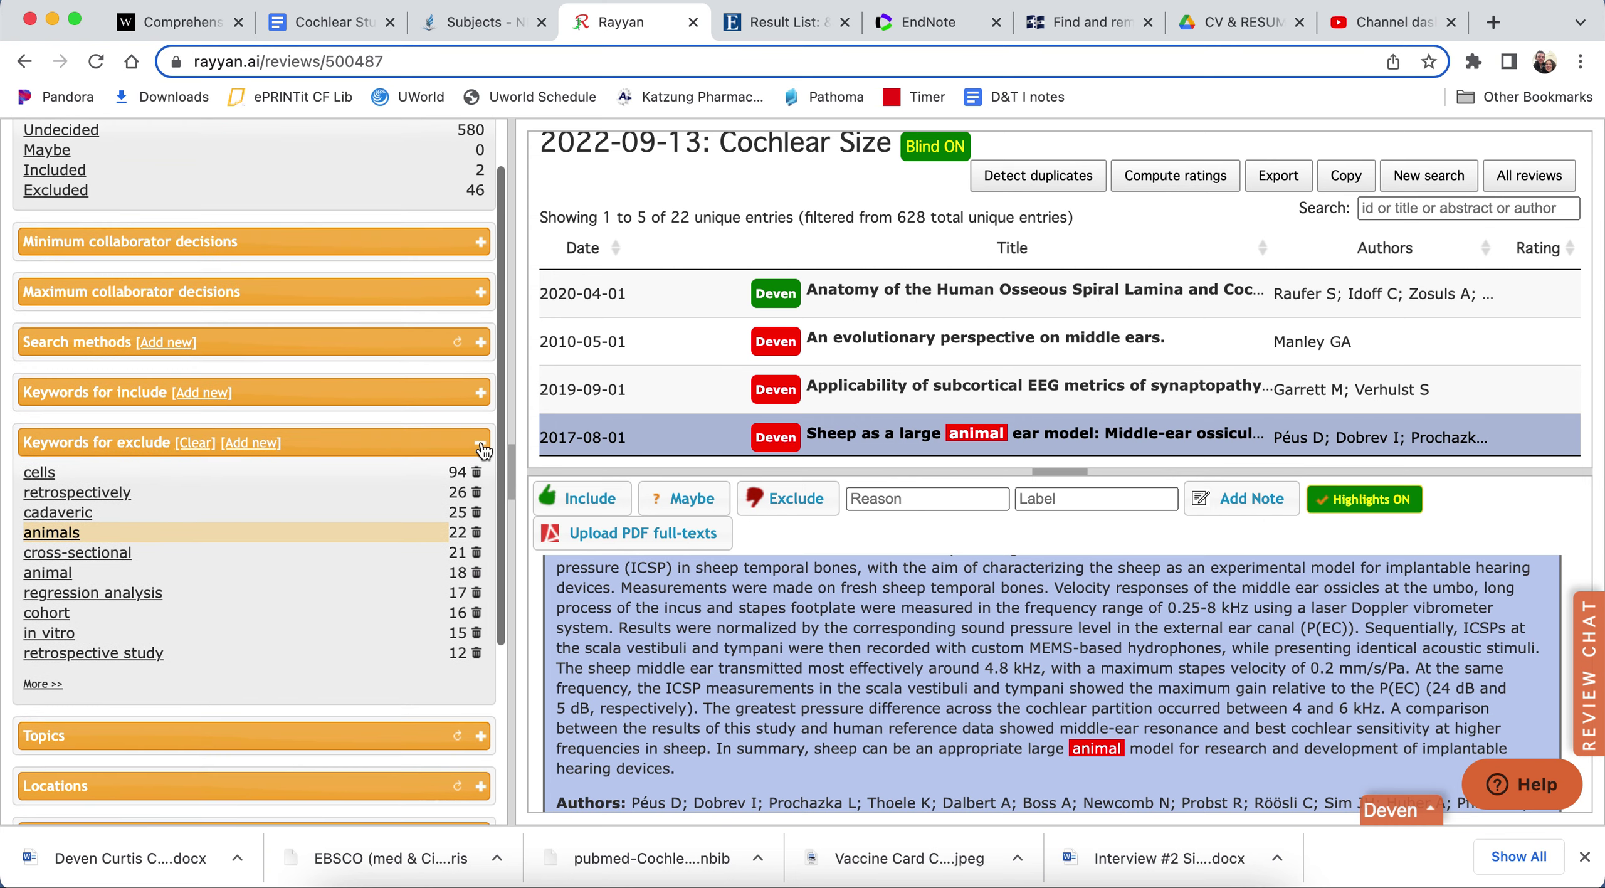
click(483, 447)
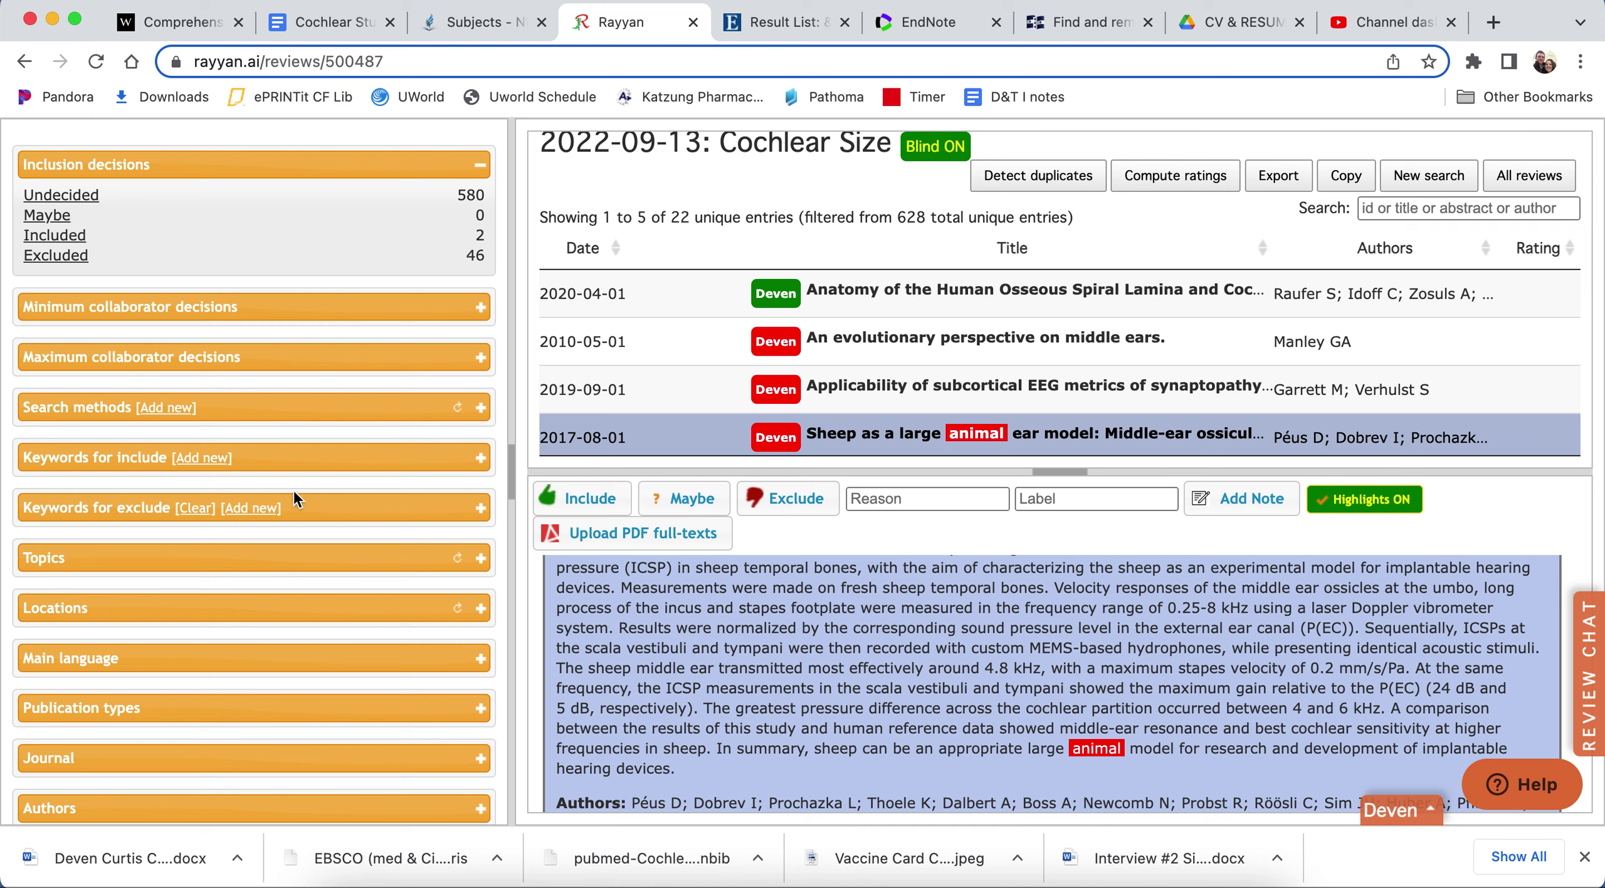
Filter the list to Undecided articles, showing 13 entries.
click(74, 195)
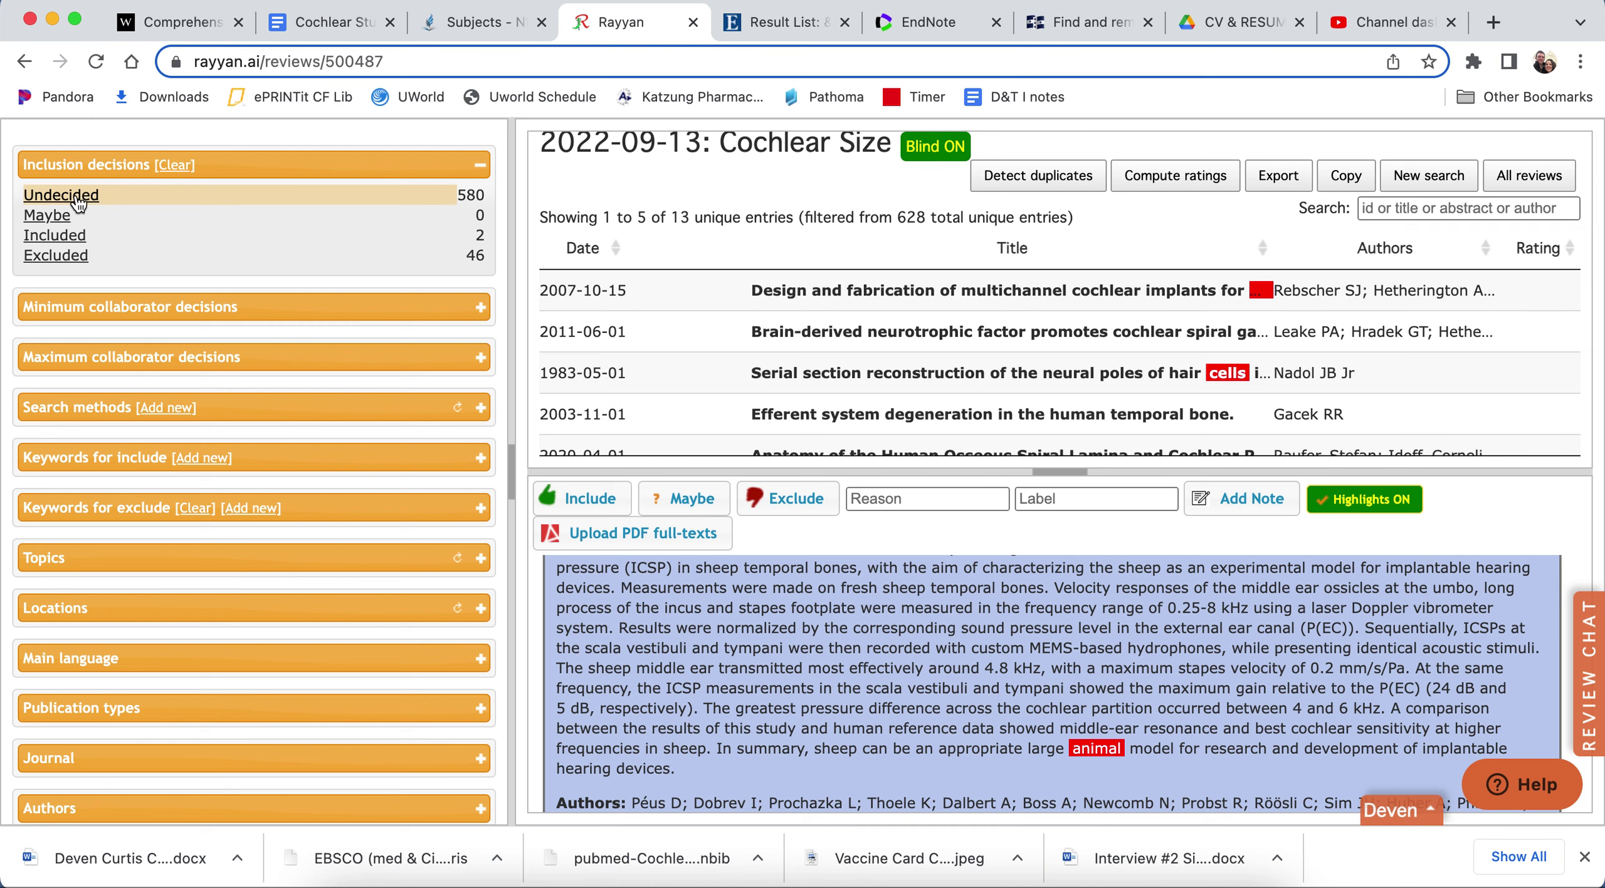
scroll(966, 370, down, 1)
scroll(966, 370, up, 1)
Read abstracts of the multichannel implant, BDNF, serial-section hair cell and efferent degeneration articles.
click(778, 290)
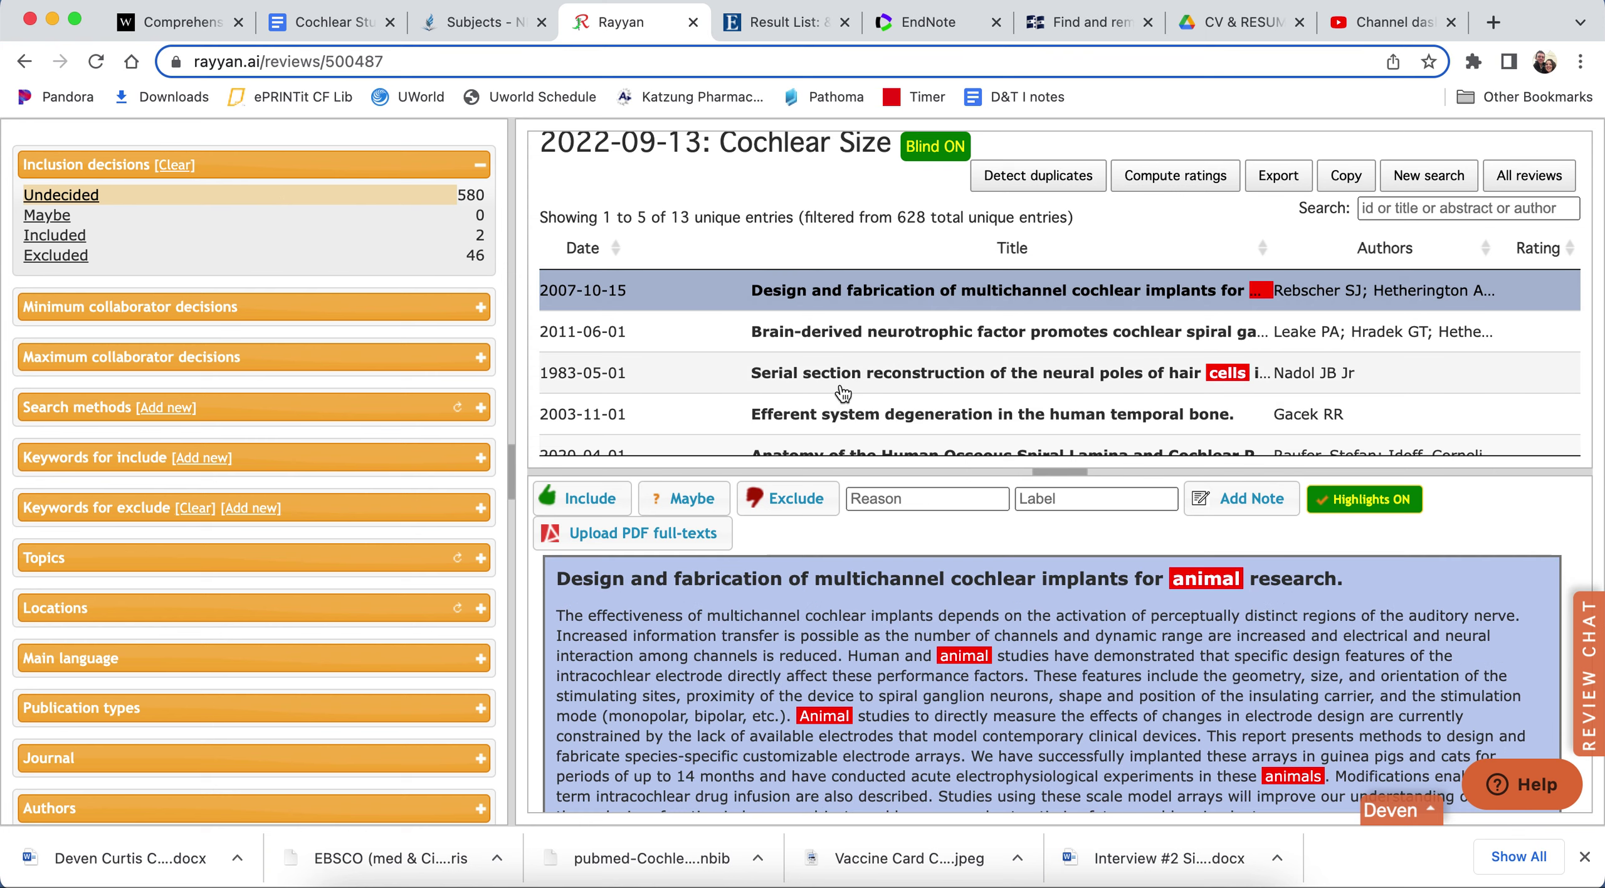
click(818, 339)
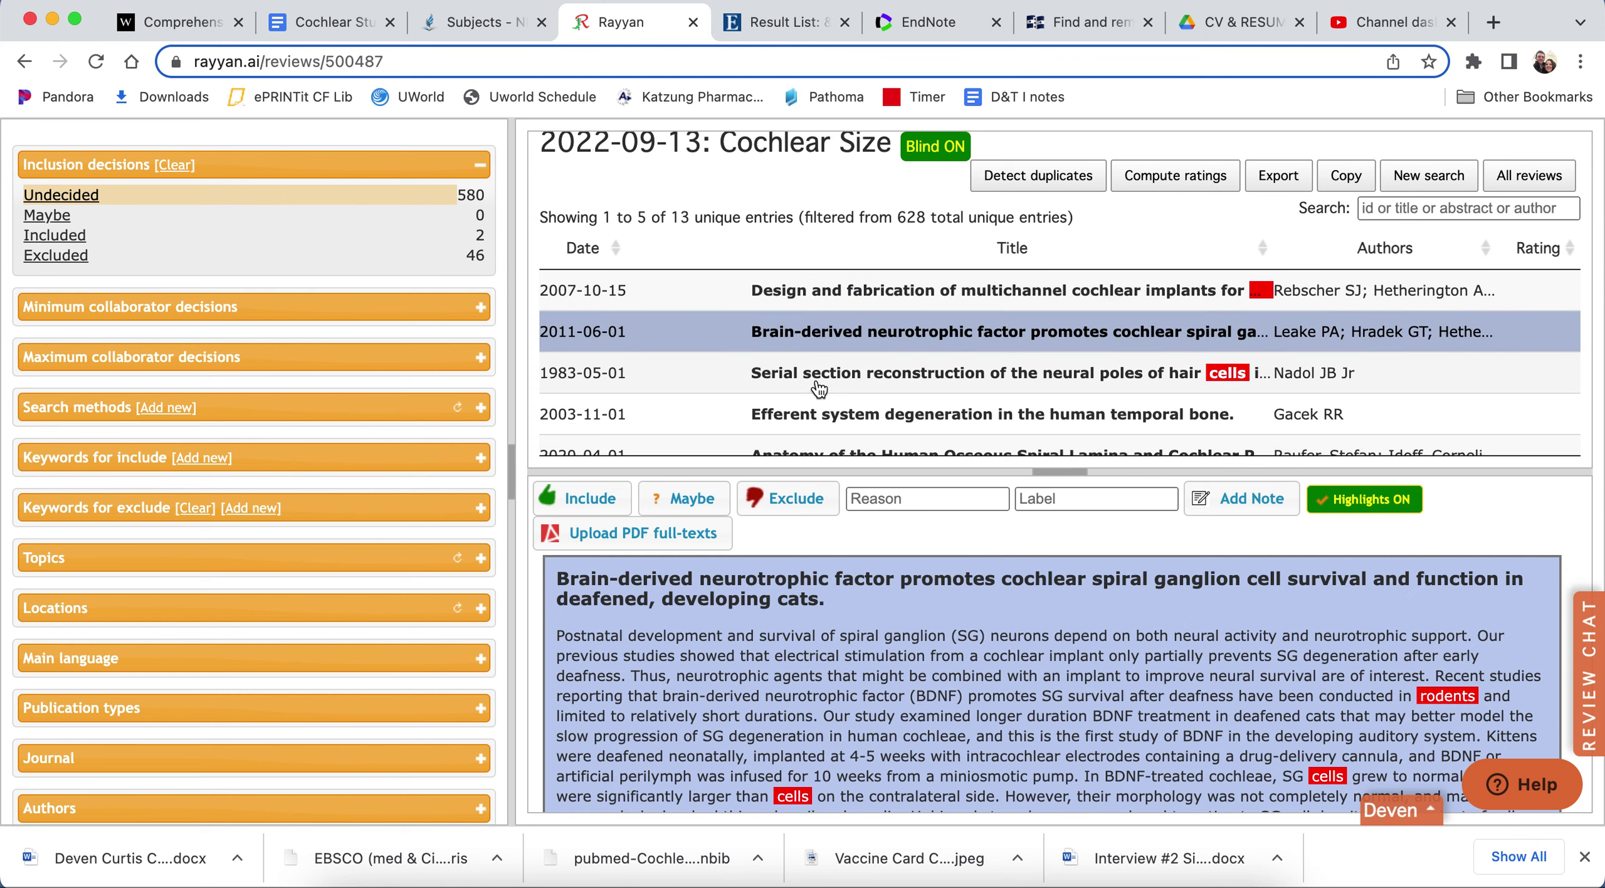
click(817, 380)
click(811, 414)
scroll(812, 404, down, 2)
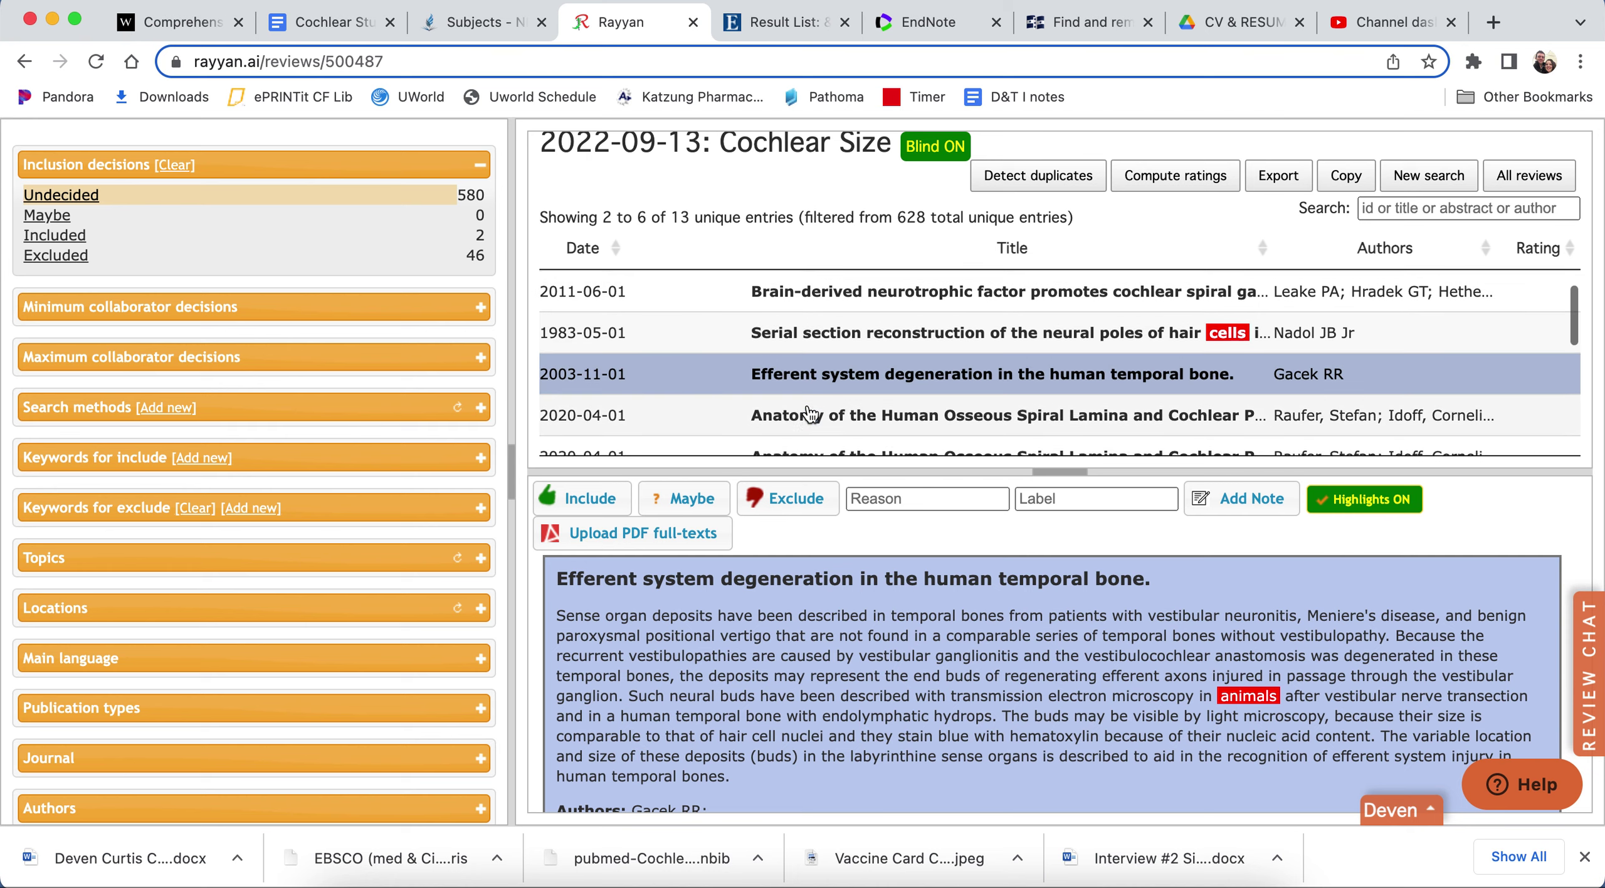